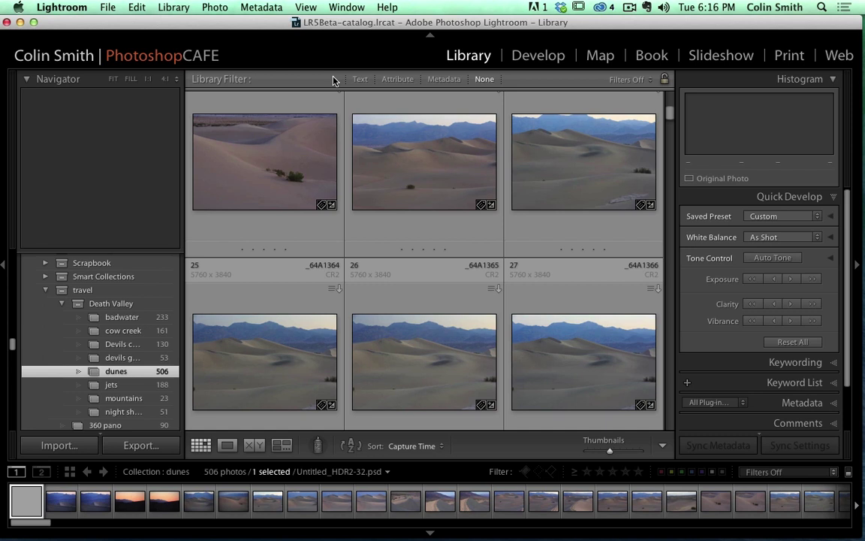
Scroll the dunes collection grid and select photo 26
scroll(139, 324, up, 15)
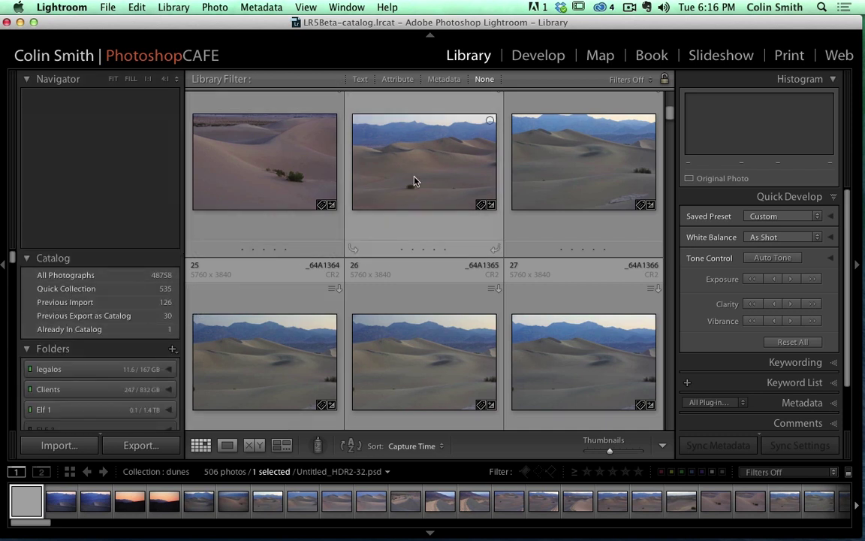
scroll(95, 347, down, 1)
scroll(98, 347, down, 15)
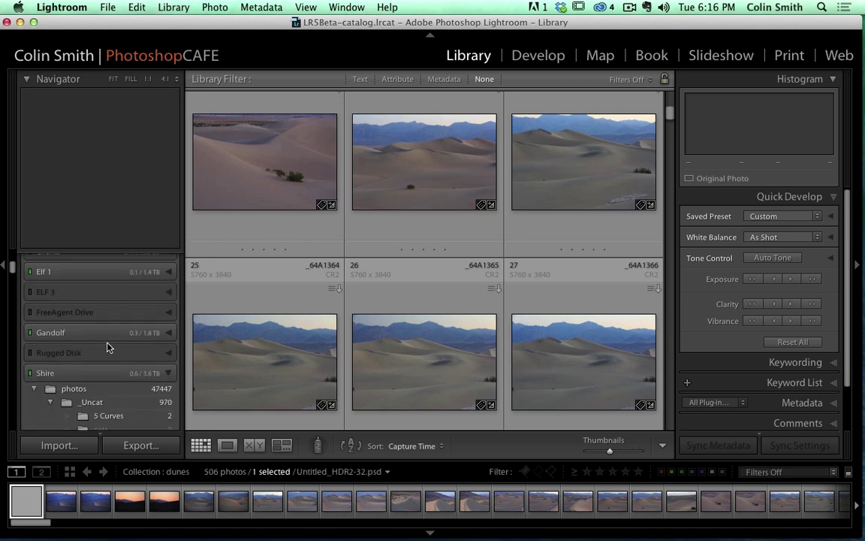
scroll(107, 346, down, 10)
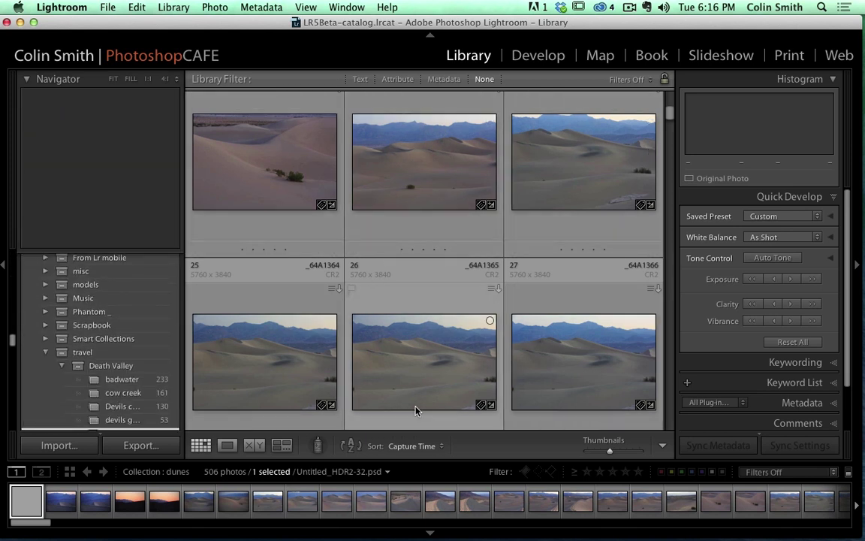
click(419, 348)
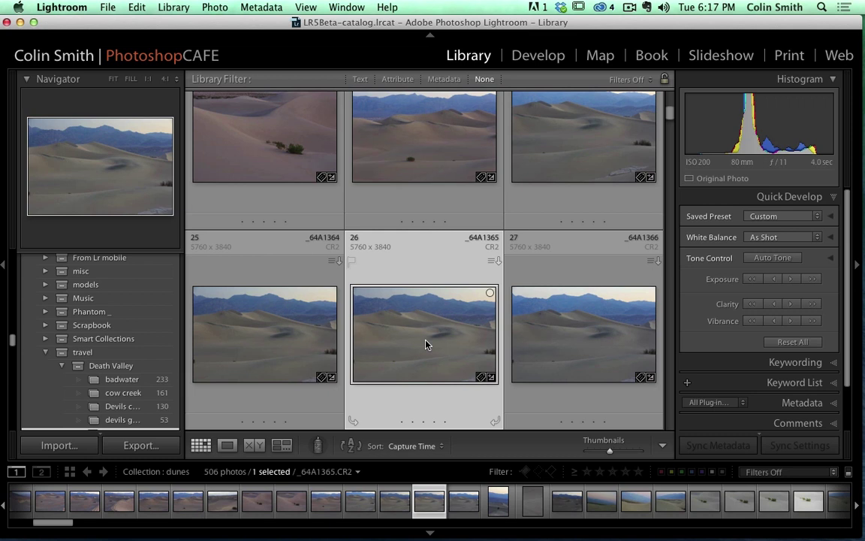
Scroll further down the grid and select photo 58, _64A1400.CR2
scroll(425, 344, up, 3)
scroll(425, 344, down, 5)
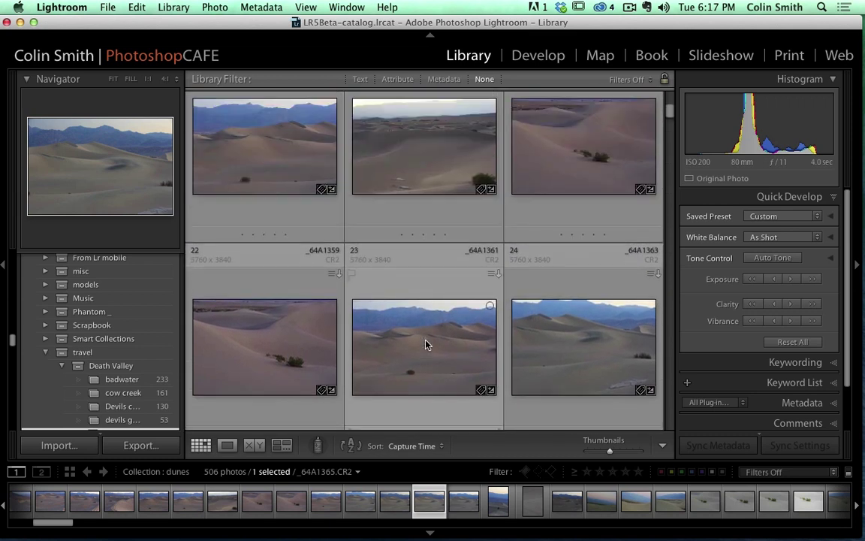
scroll(425, 344, down, 5)
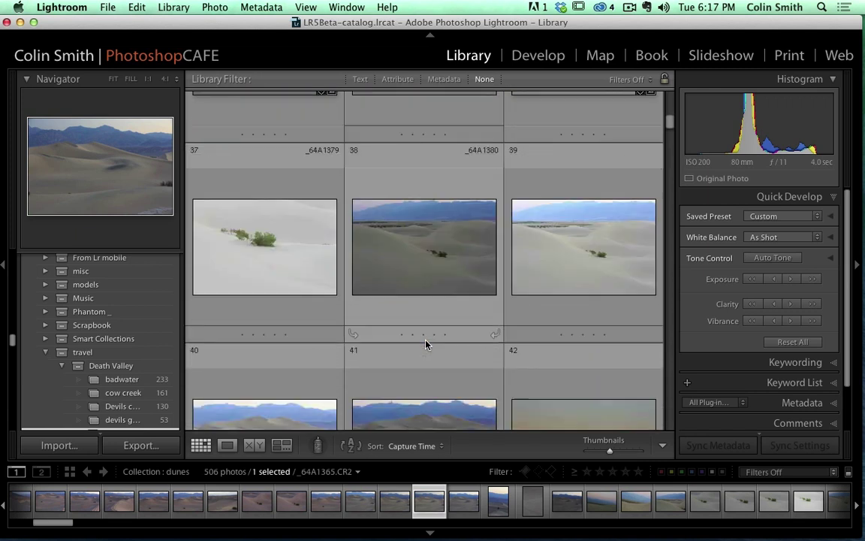
scroll(431, 343, down, 4)
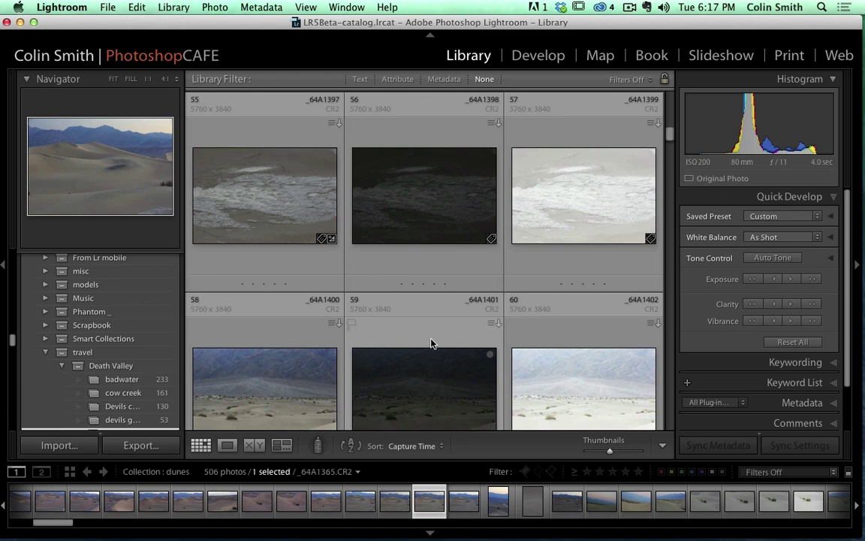
scroll(430, 343, down, 1)
click(283, 311)
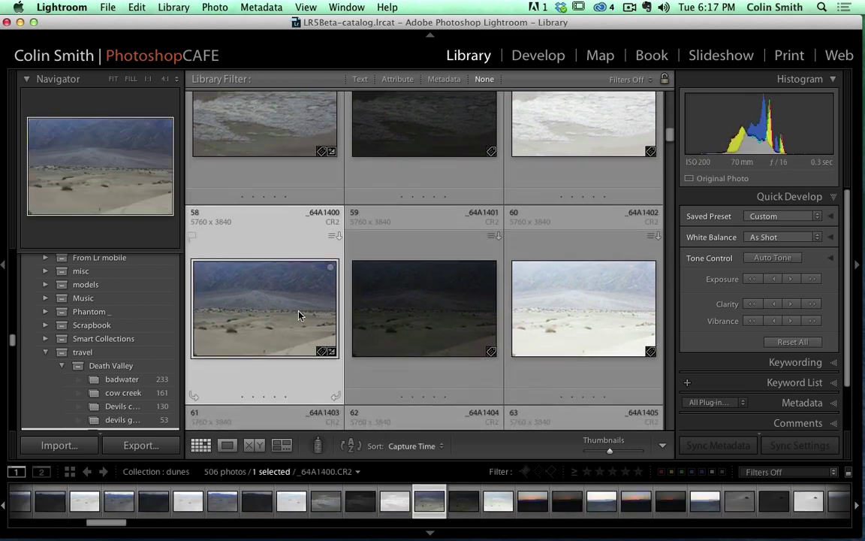
scroll(293, 310, down, 1)
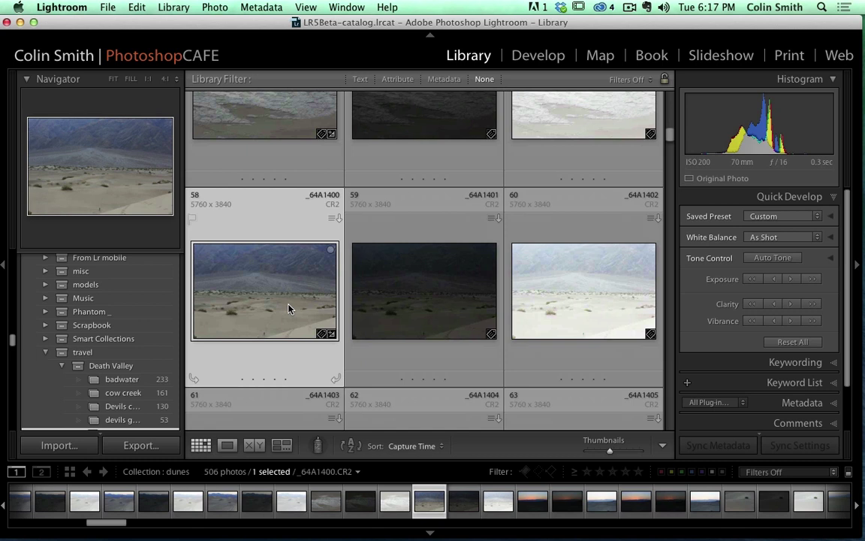
Create two virtual copies of _64A1400.CR2, then select Copy 1
right_click(289, 308)
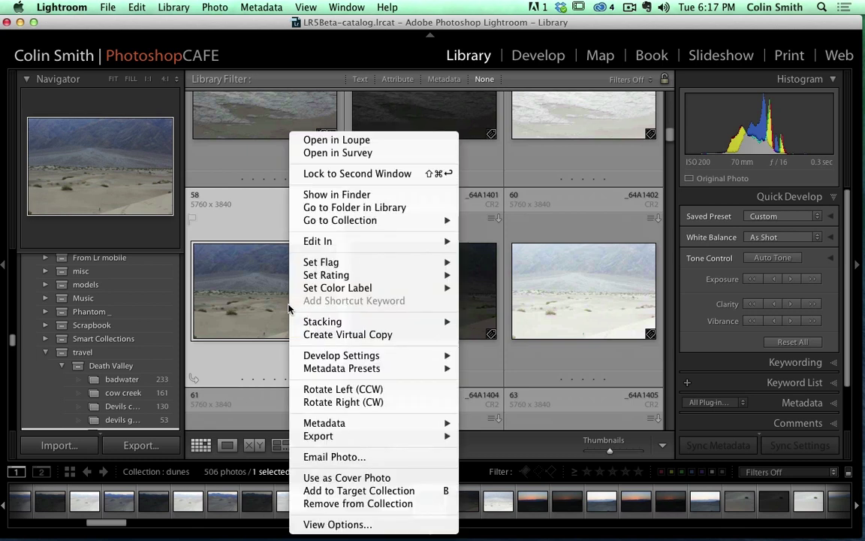
click(360, 334)
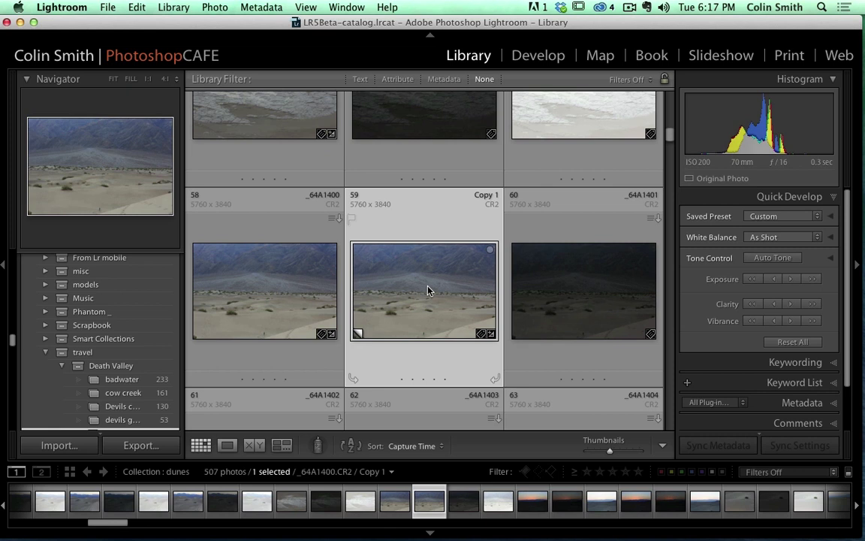
key(super+apostrophe)
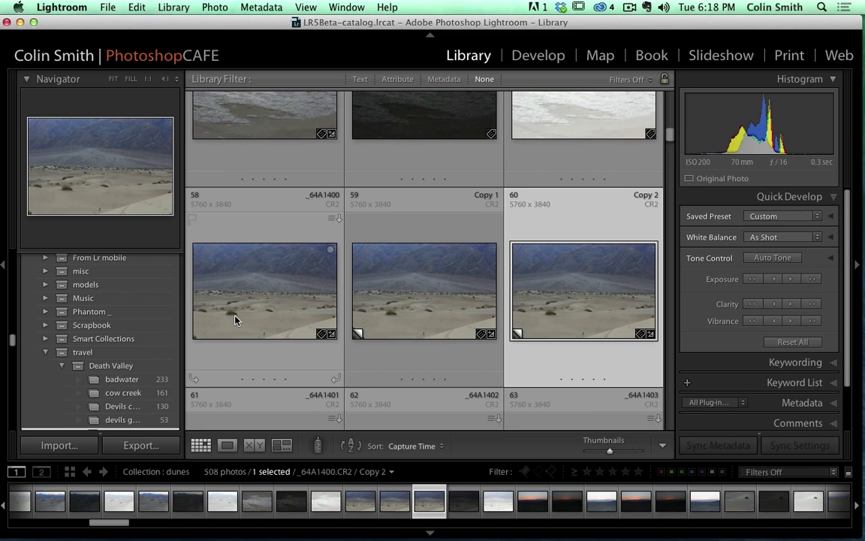
click(427, 307)
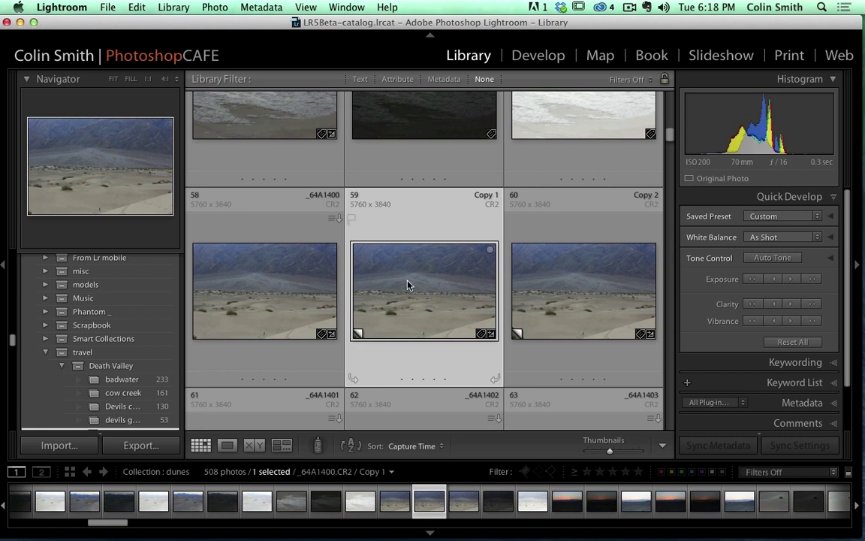
In Develop, collapse B&W Filter Presets and try the B&W Look 4 and Selenium Tone presets
click(538, 56)
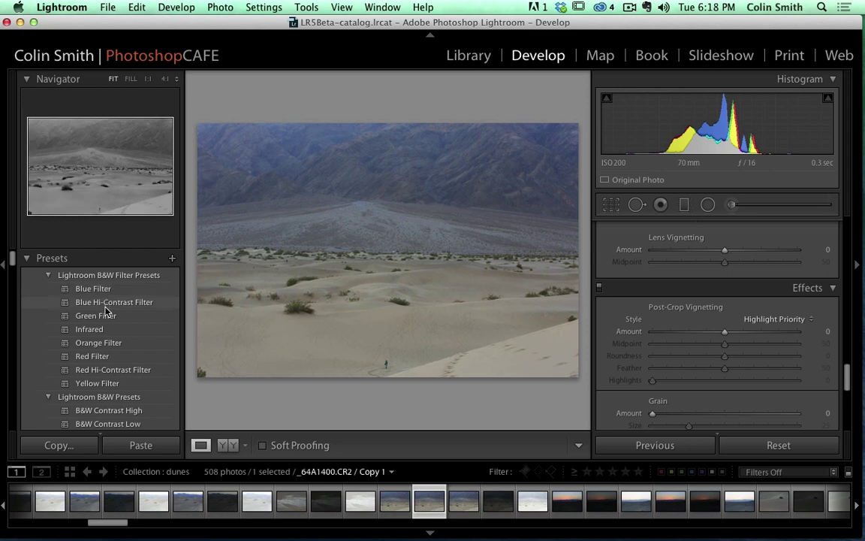
click(48, 275)
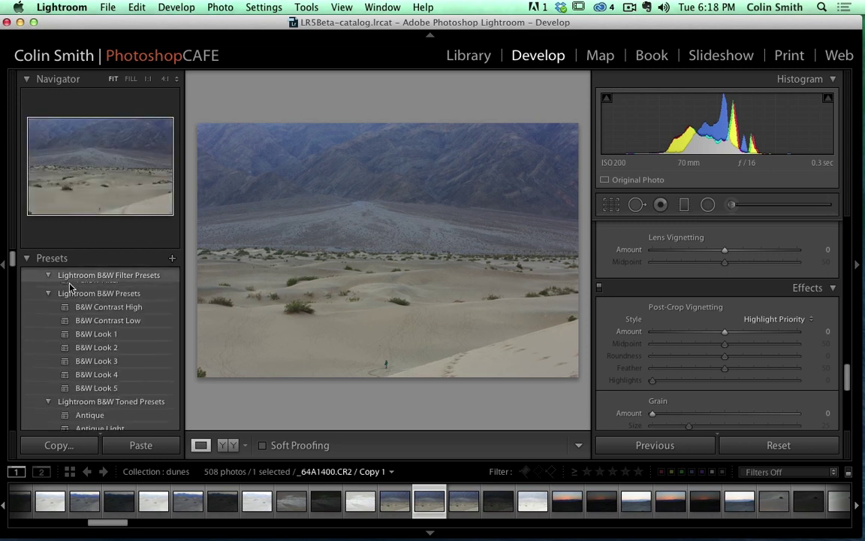
click(97, 369)
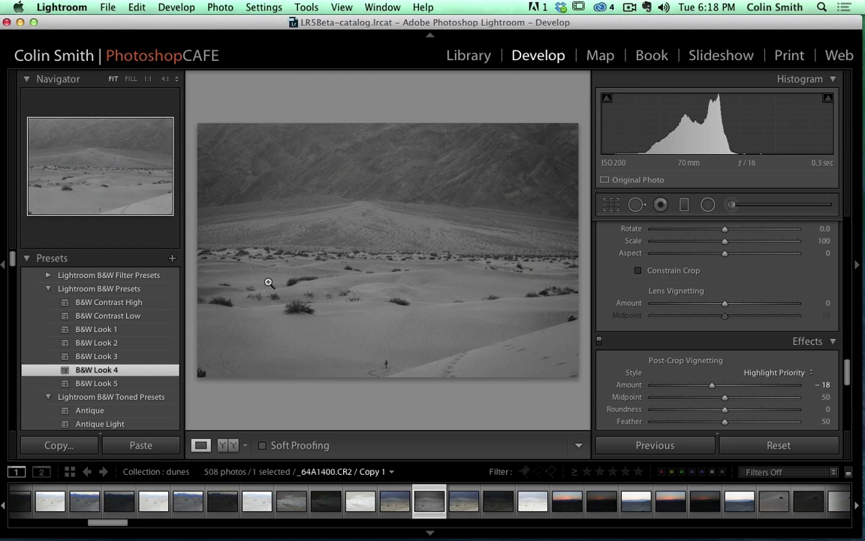
scroll(138, 334, down, 5)
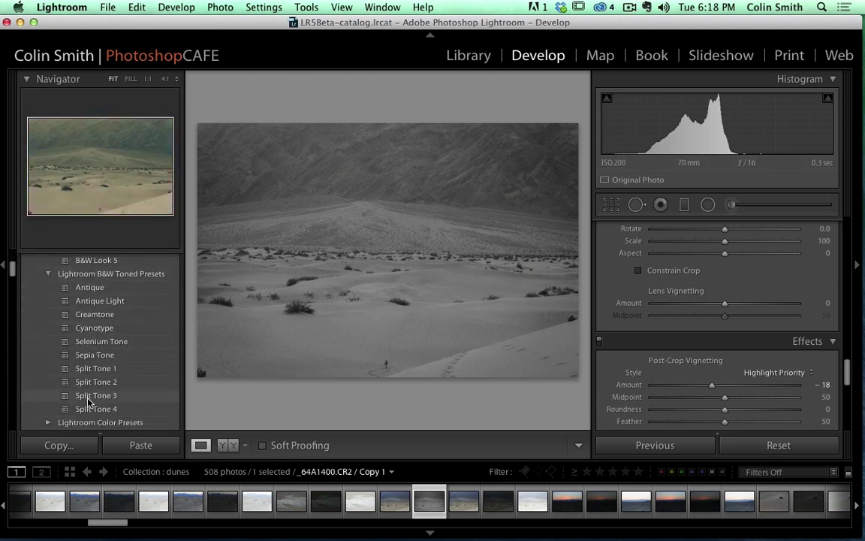
click(98, 342)
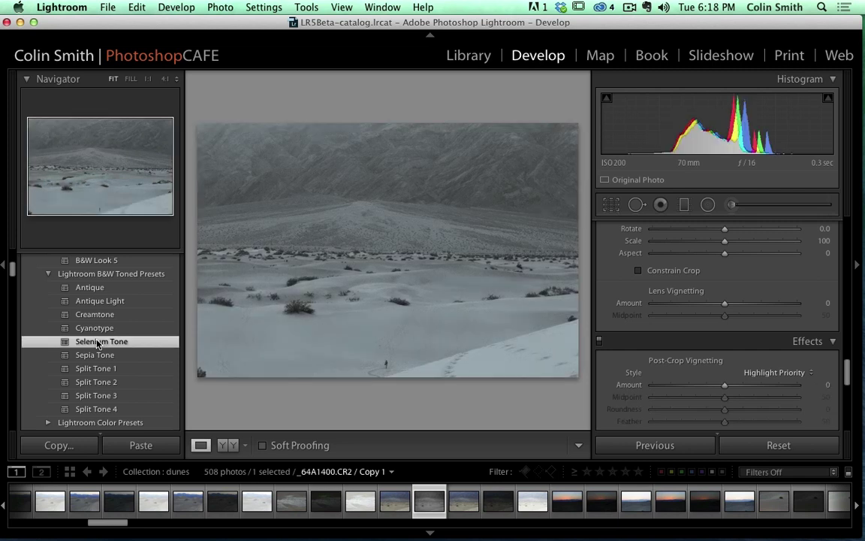
scroll(105, 323, down, 7)
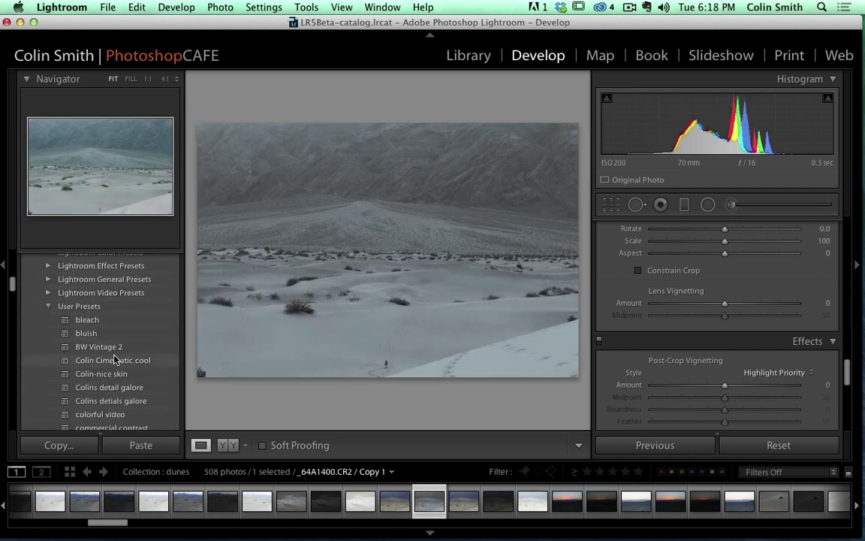
Try BW Vintage 2 and cross process, then apply crossprocess2 and compare it with the original
click(111, 347)
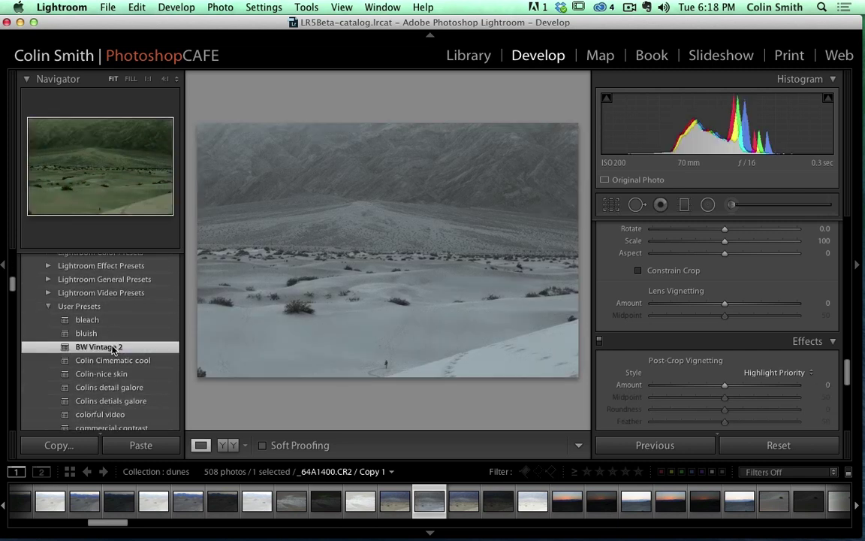
scroll(112, 349, down, 2)
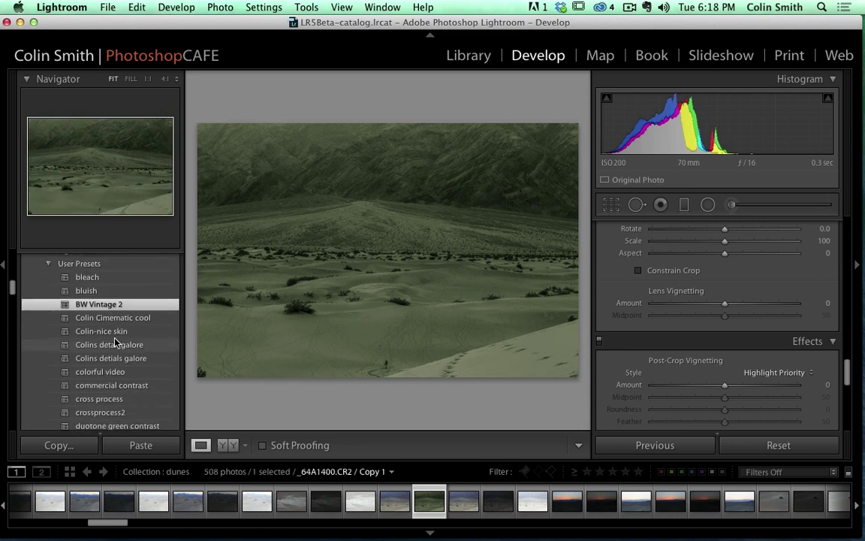
click(107, 398)
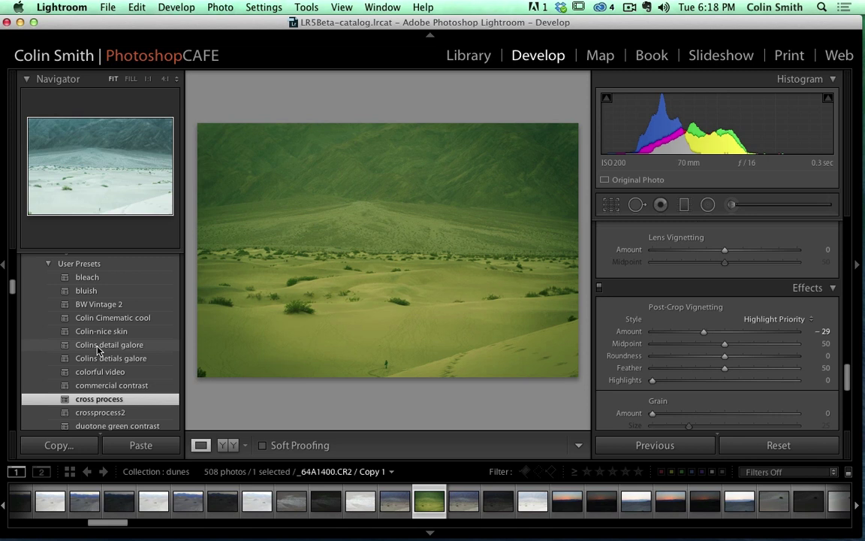
scroll(94, 353, down, 1)
click(98, 395)
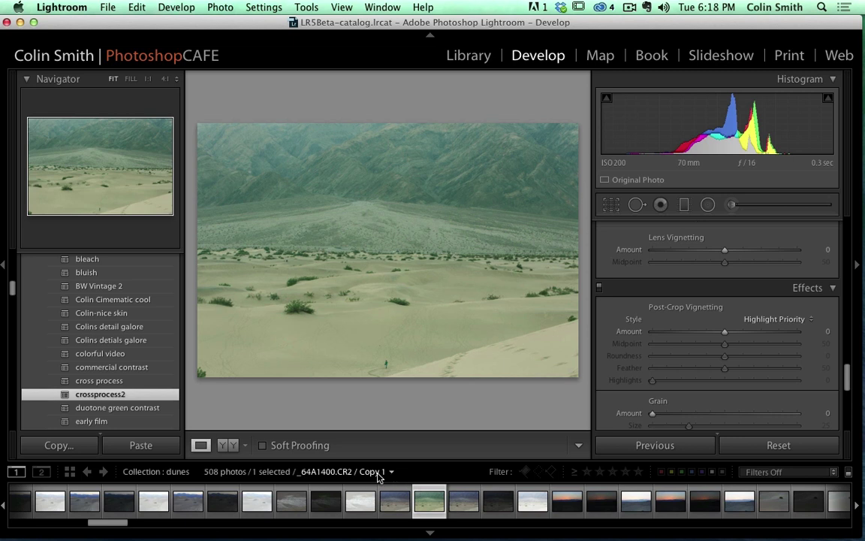
click(391, 501)
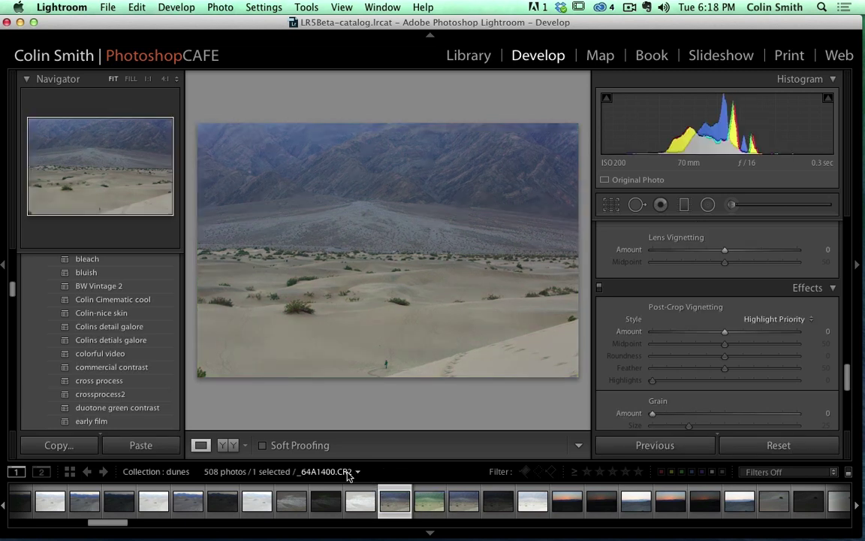
click(428, 501)
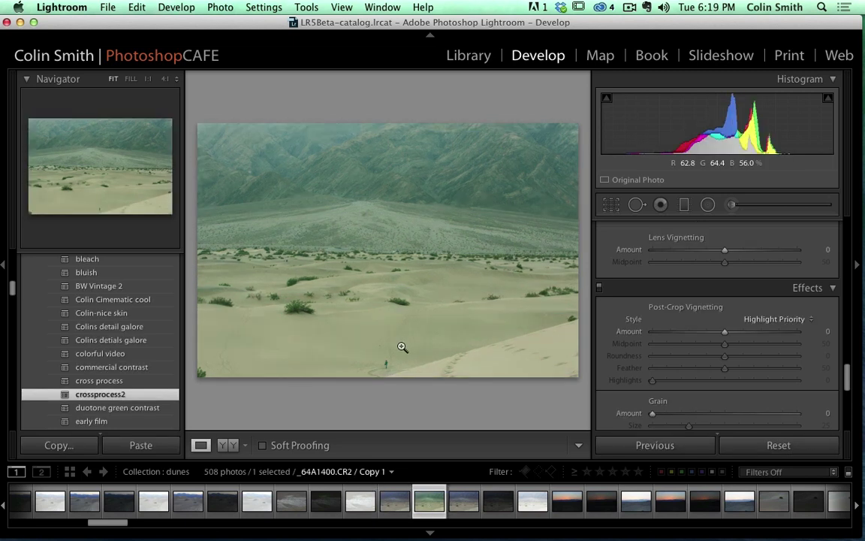
Give Copy 2 the bluish preset and ease its post-crop vignette Amount to -17
click(467, 503)
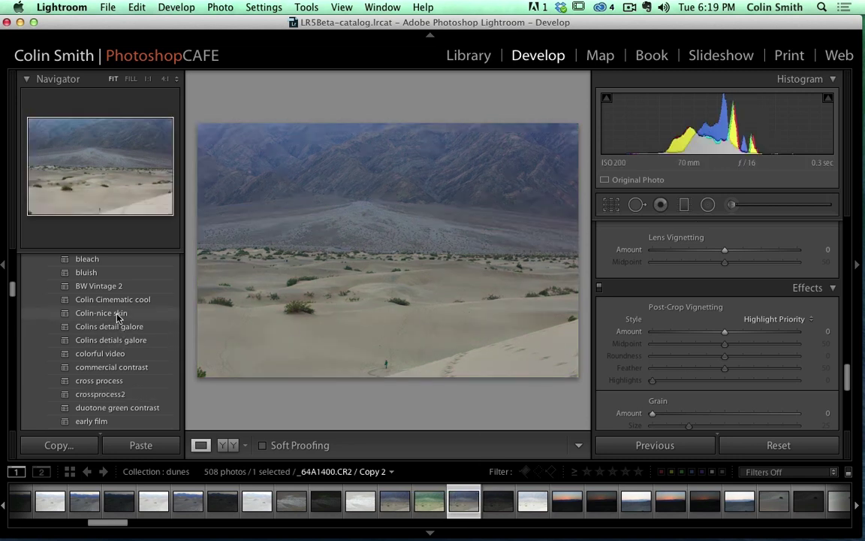
click(105, 273)
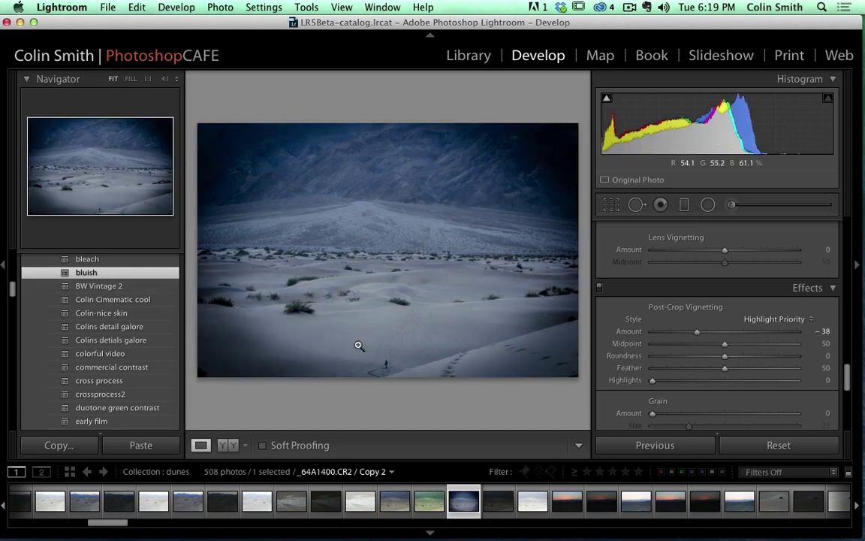
click(429, 501)
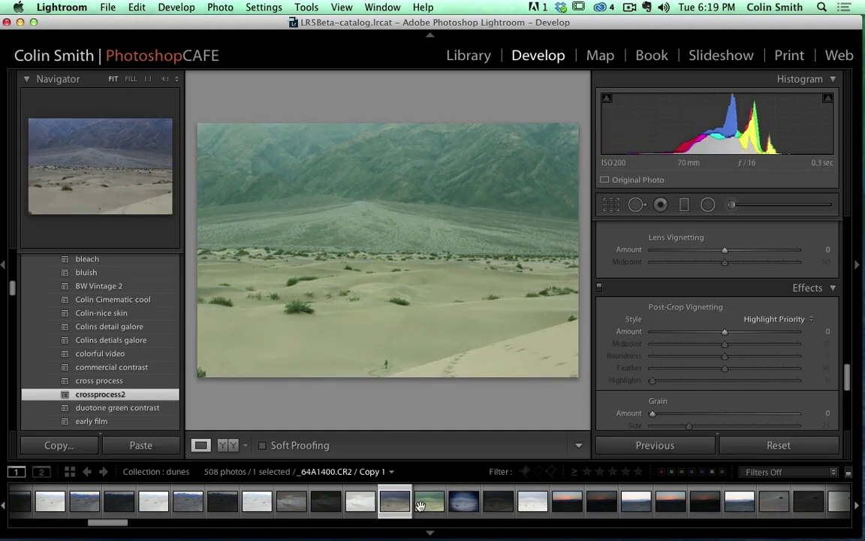
key(Right)
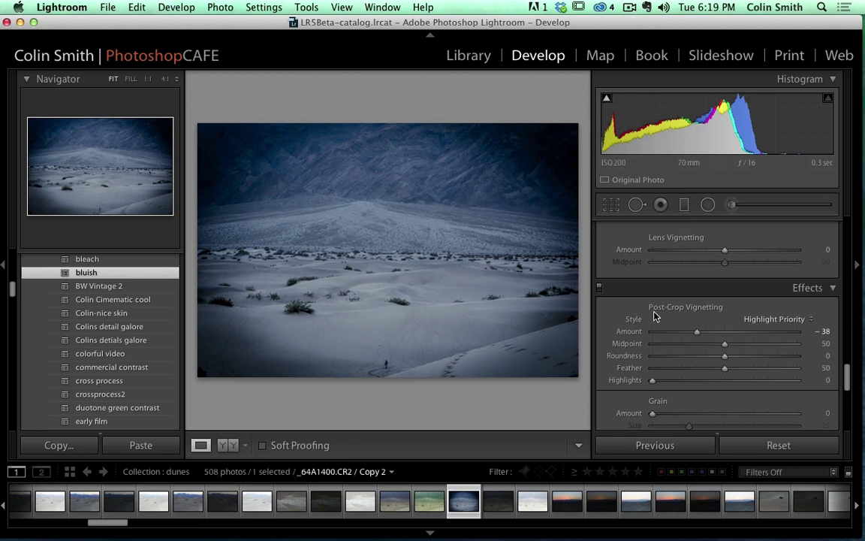
mouse_move(697, 331)
mouse_down()
mouse_move(725, 334)
mouse_move(713, 337)
mouse_up()
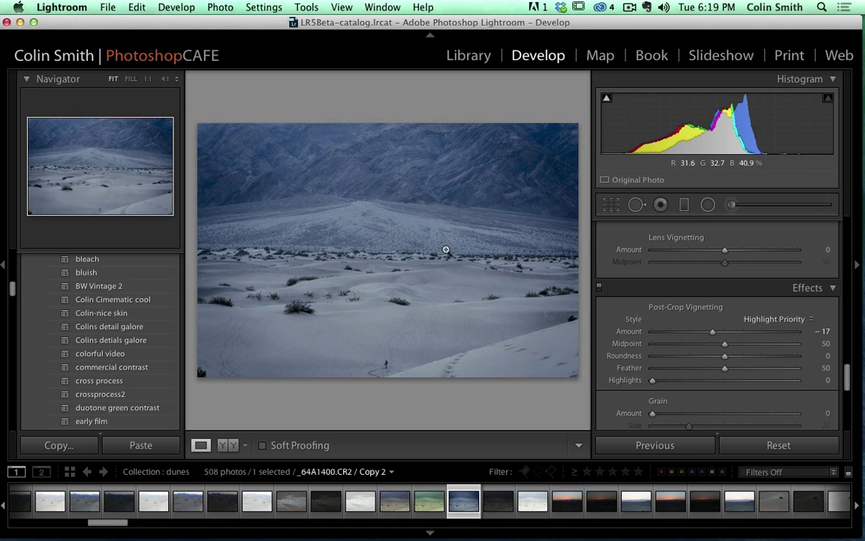
Browse the File and Edit menus, then close them without choosing anything
click(106, 7)
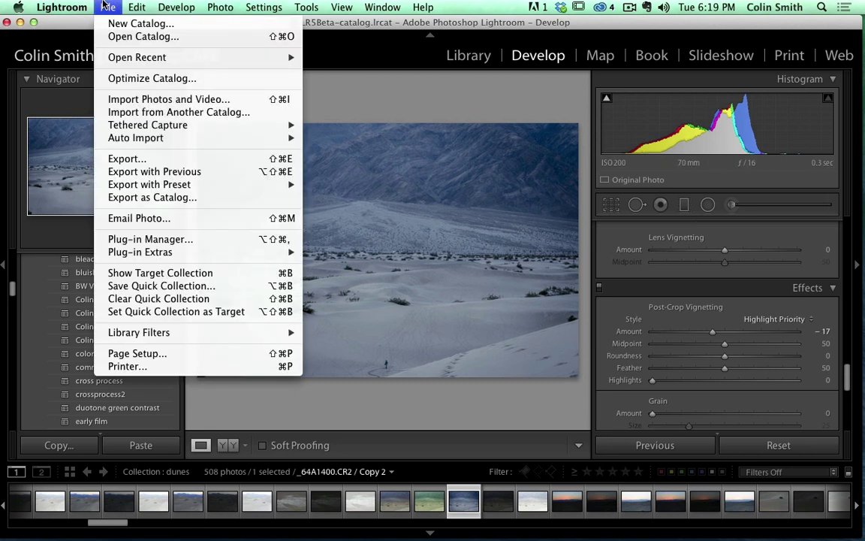
mouse_move(136, 7)
click(394, 79)
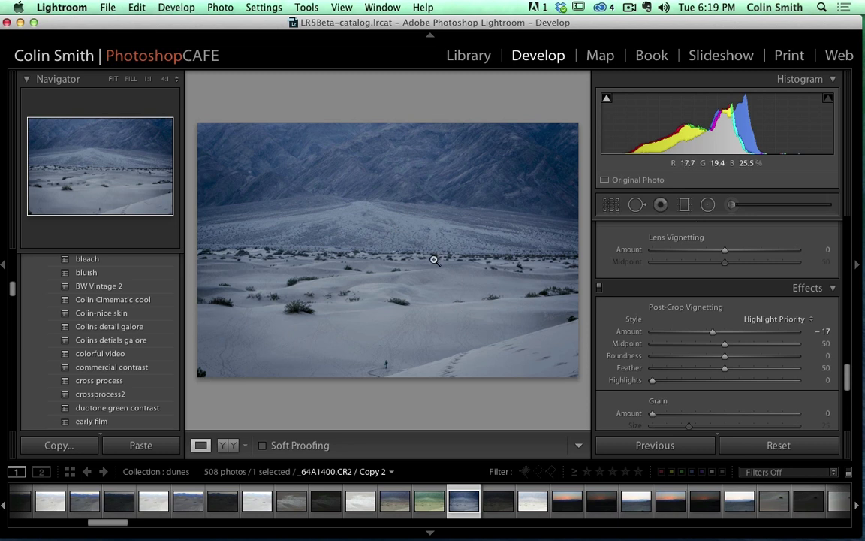
Step through the dune photo versions and select all three in the filmstrip
key(Left)
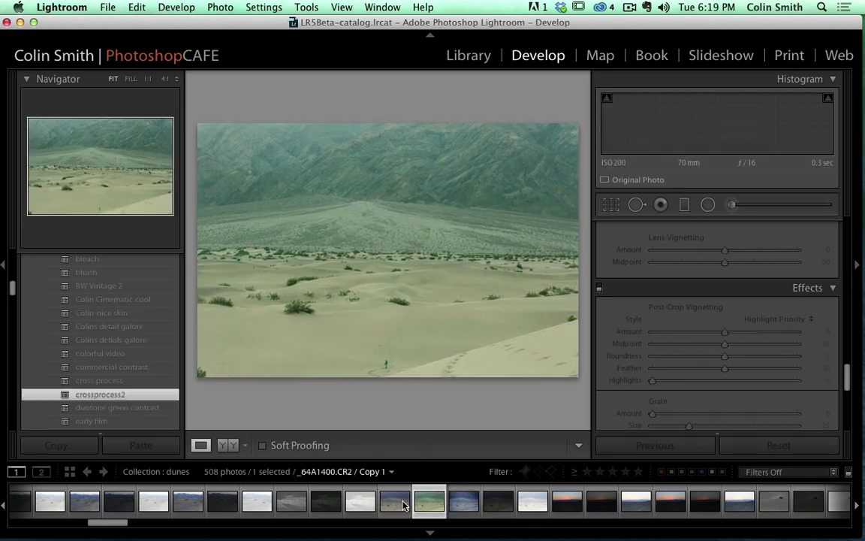
key(Left)
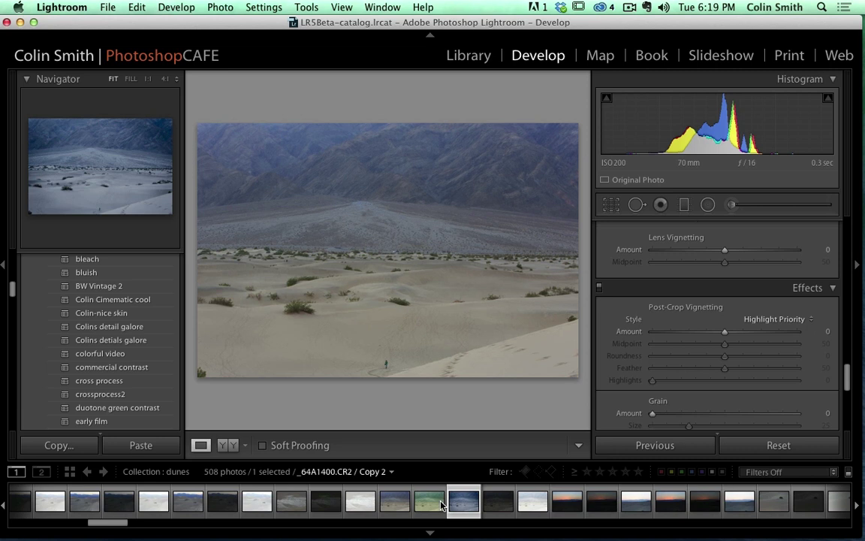
click(427, 504)
click(464, 505)
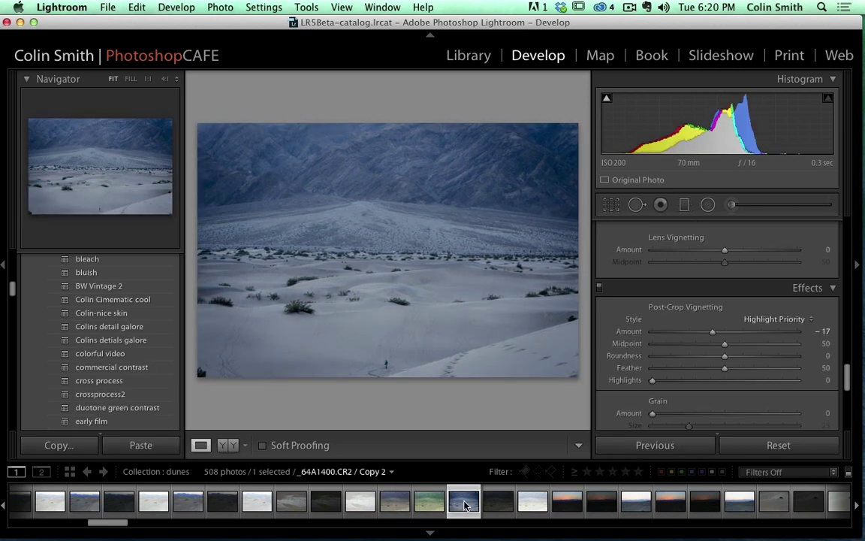
shift+click(396, 508)
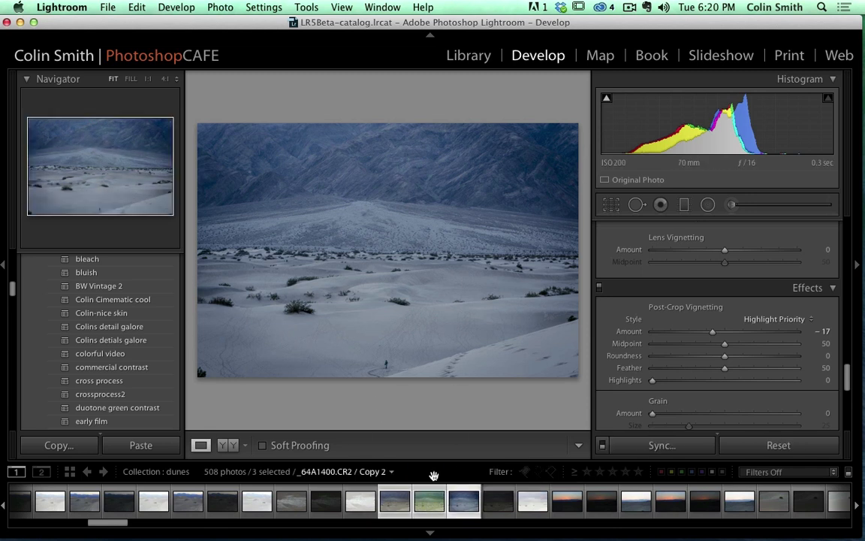
Export the three photos, trying Image Format Original before setting it back to JPEG
click(108, 7)
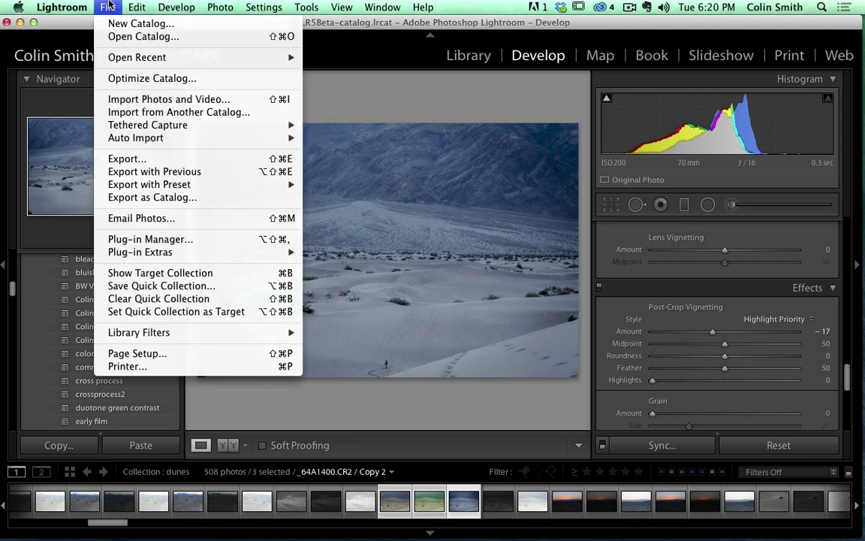
click(137, 158)
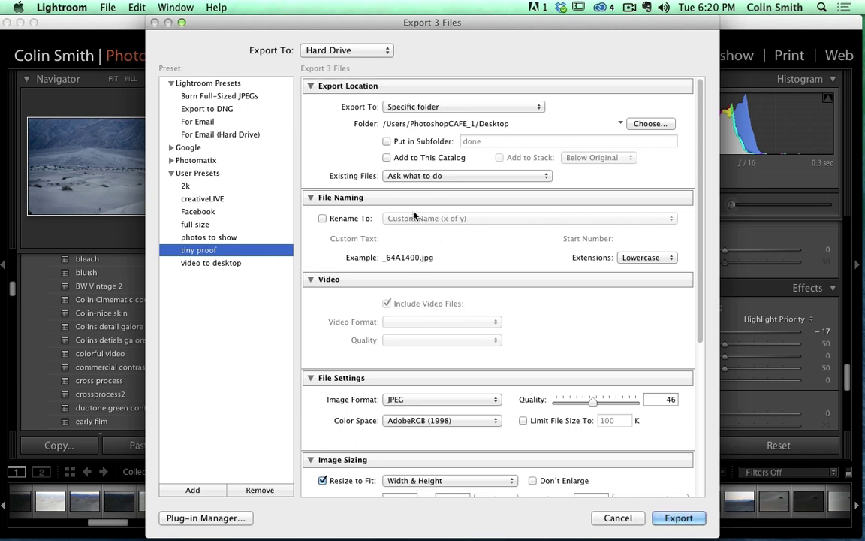
scroll(484, 316, down, 3)
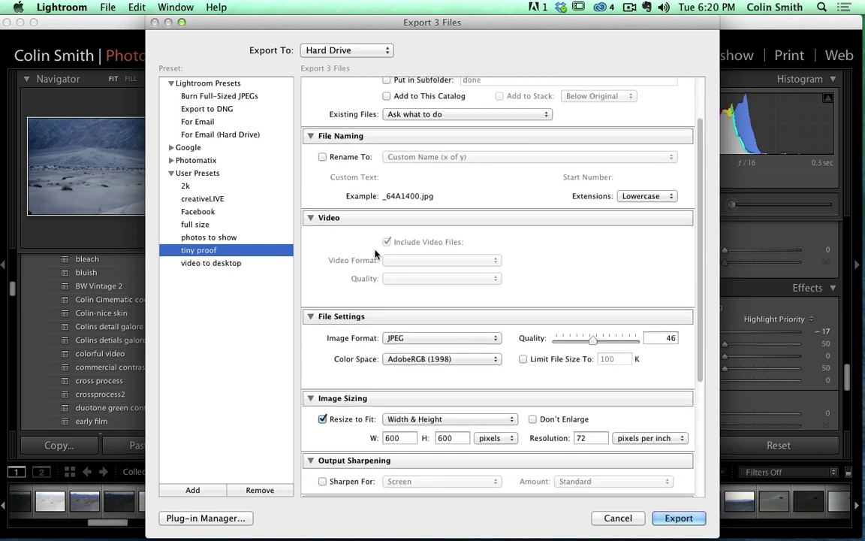
scroll(366, 316, down, 4)
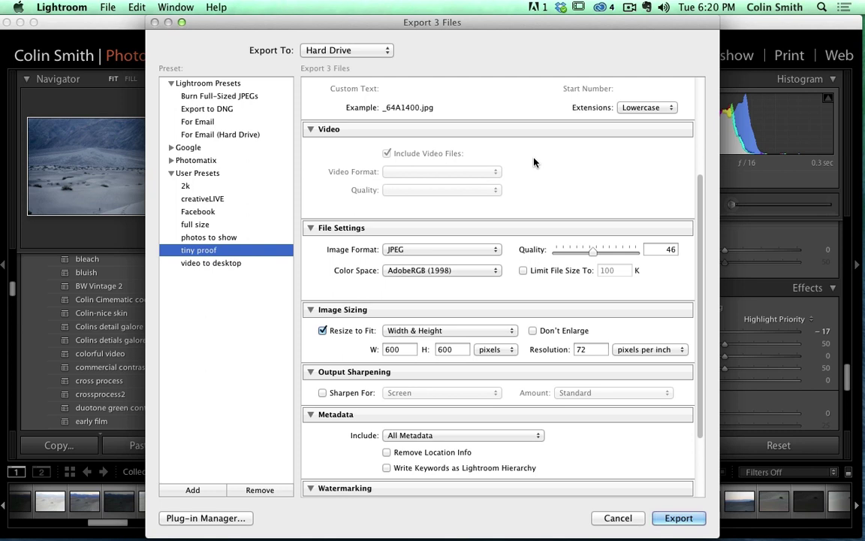
scroll(535, 162, down, 1)
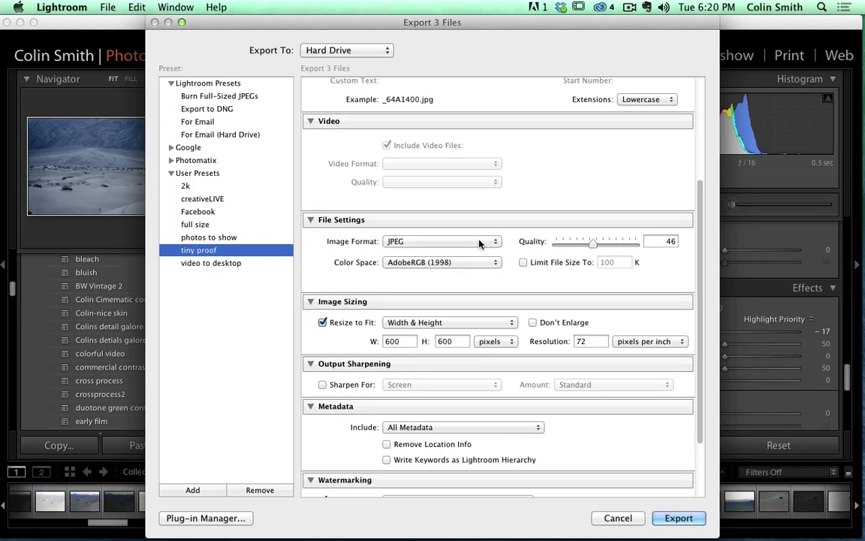
scroll(422, 255, down, 2)
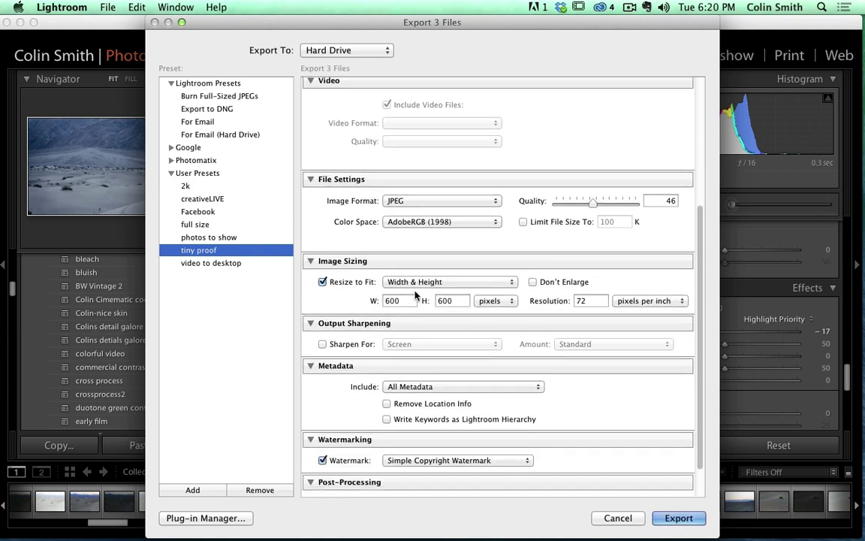
click(416, 204)
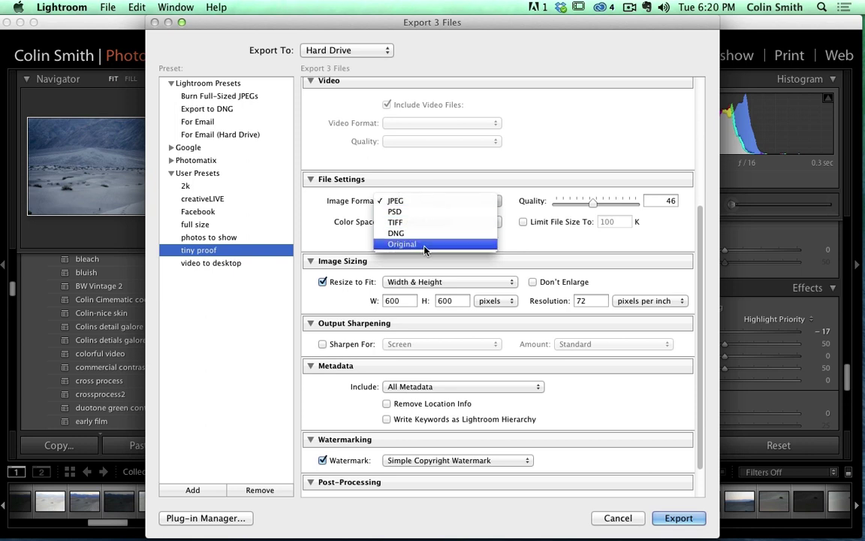
click(424, 246)
click(425, 201)
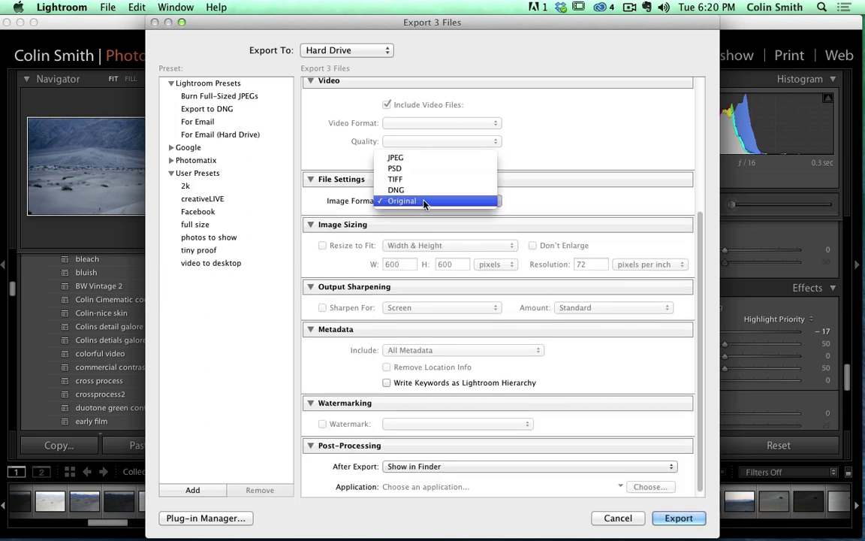
click(428, 158)
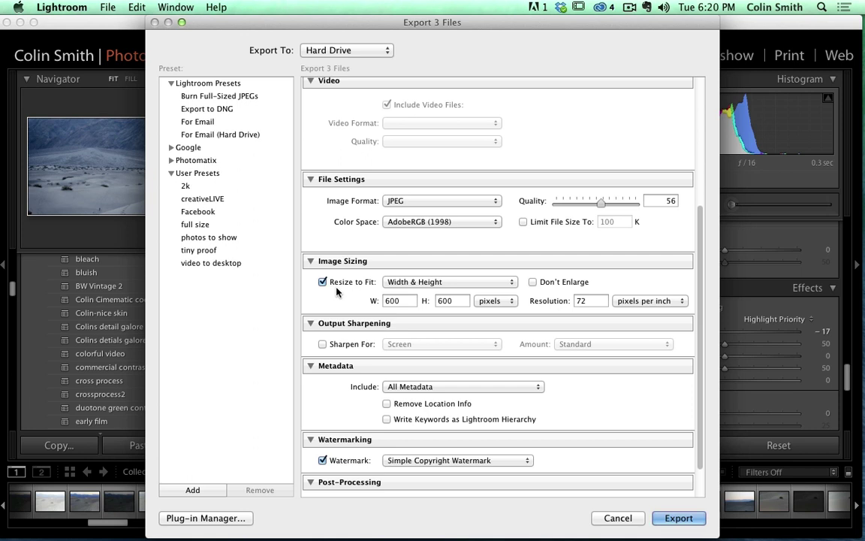
Resize the export to fit width and height of 1600 × 1600 pixels
double_click(405, 300)
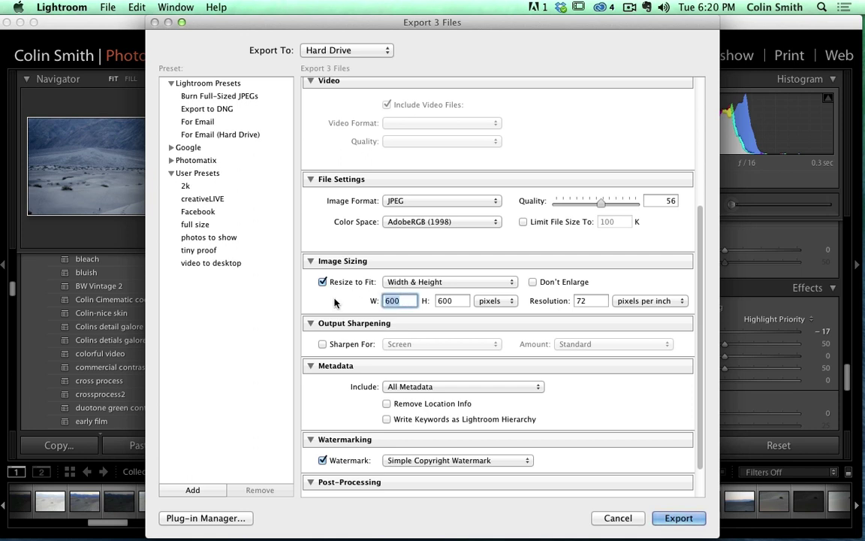
text(1600)
double_click(462, 300)
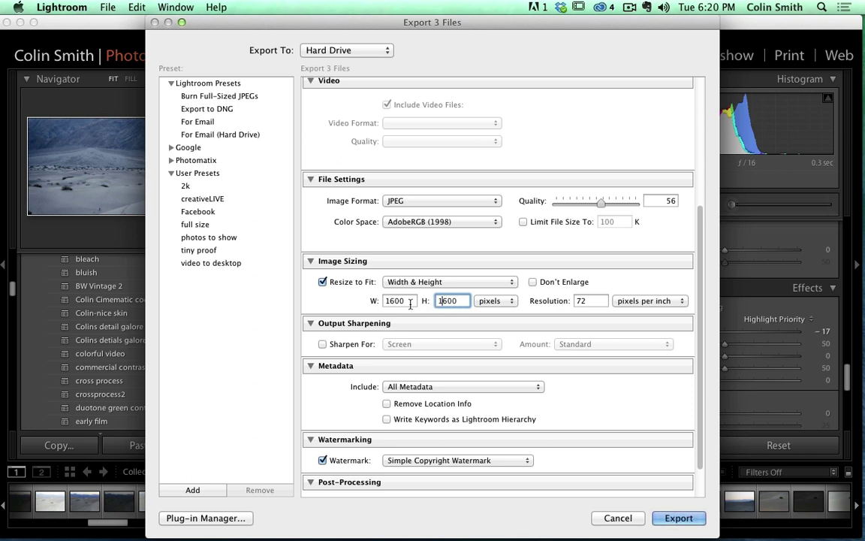
click(411, 303)
click(402, 283)
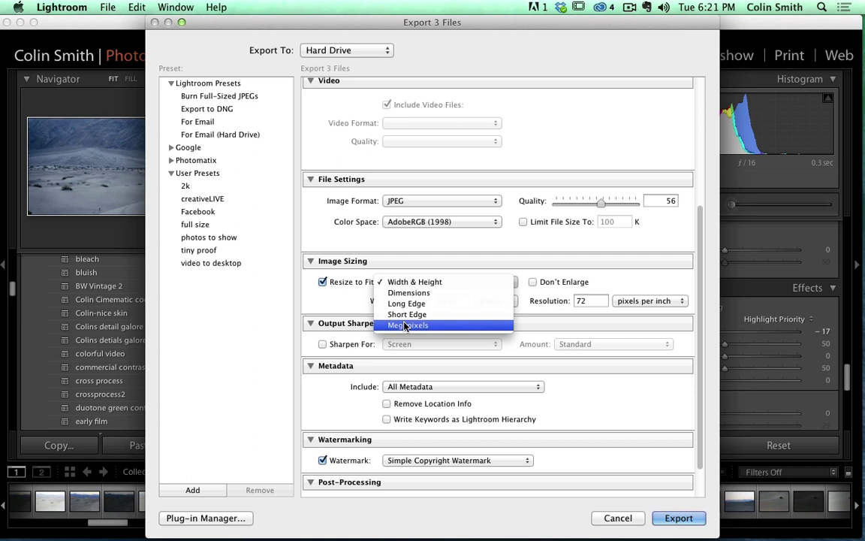
click(481, 279)
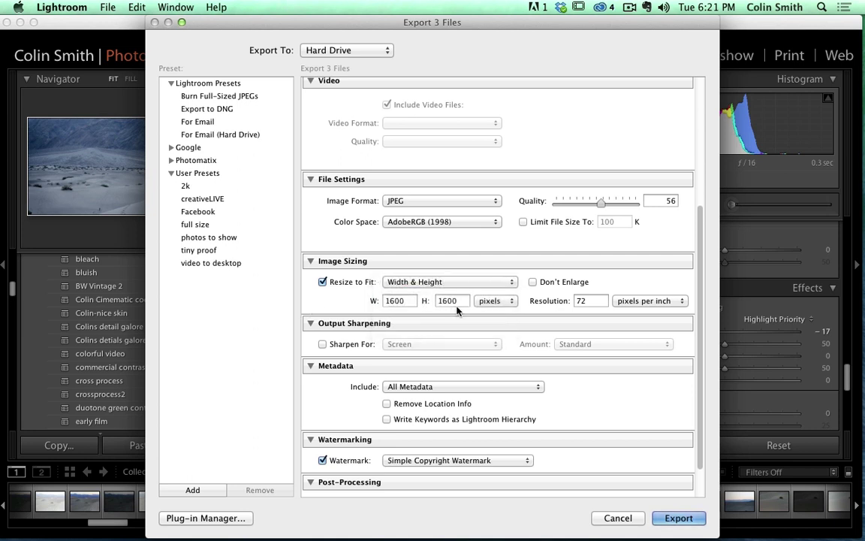
Leave output sharpening off and keep metadata set to All Metadata
scroll(471, 271, down, 3)
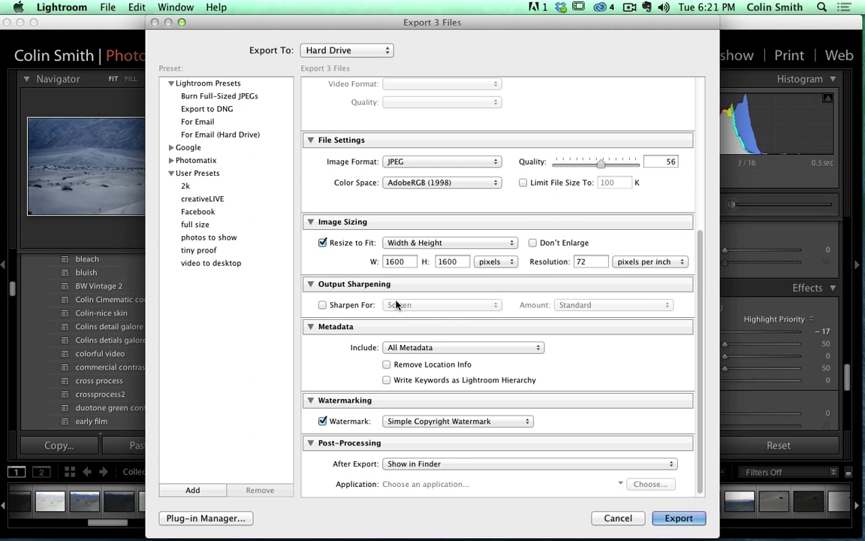
click(343, 305)
click(394, 305)
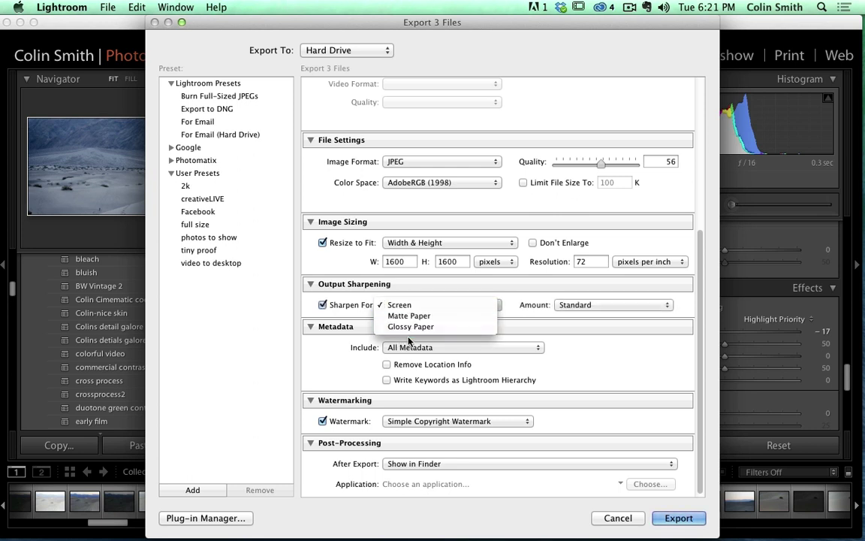
click(323, 305)
click(323, 305)
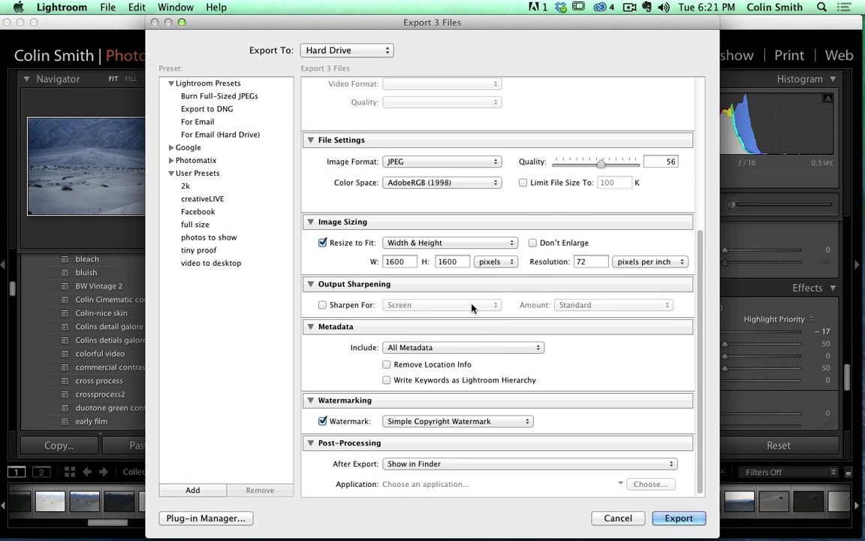
scroll(471, 307, down, 1)
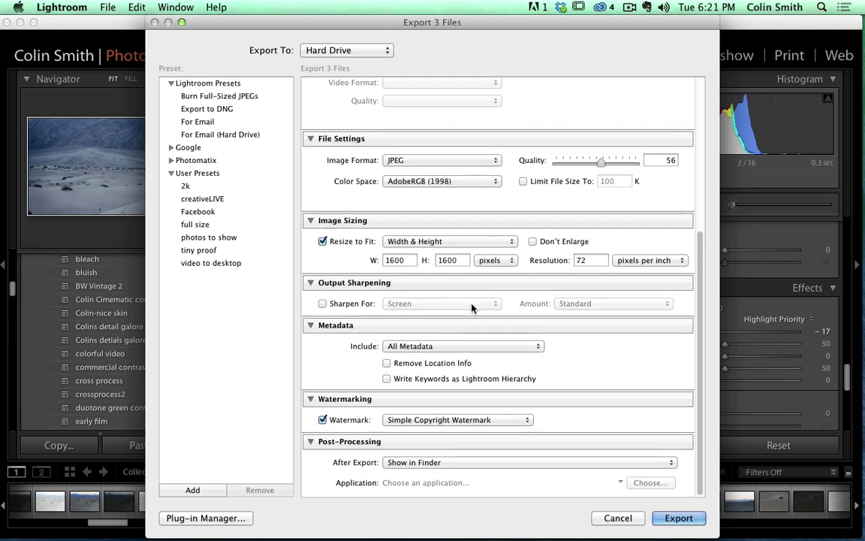
click(485, 347)
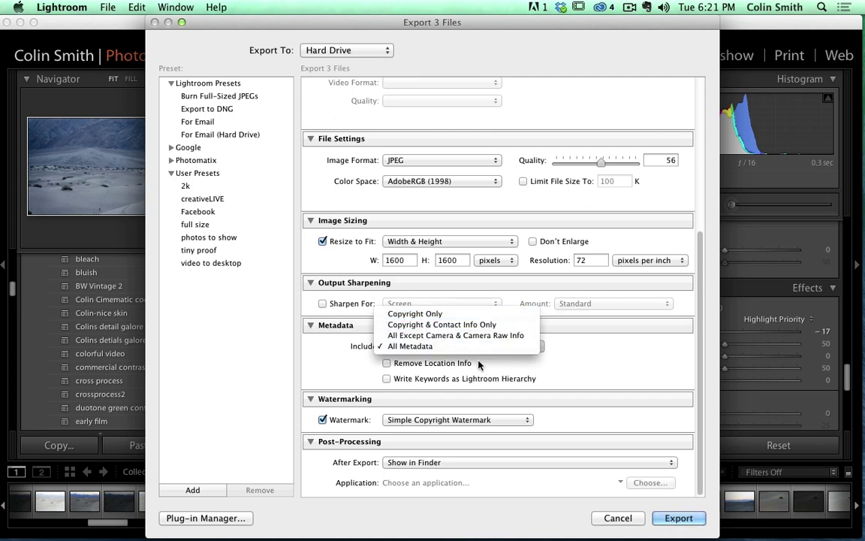
click(608, 343)
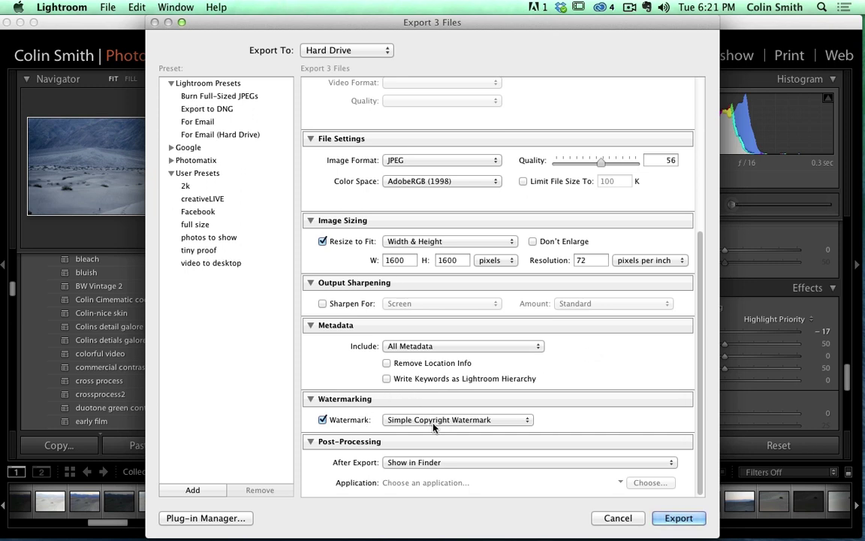
Switch the watermark to the graphic preset and choose Edit Watermarks
click(409, 420)
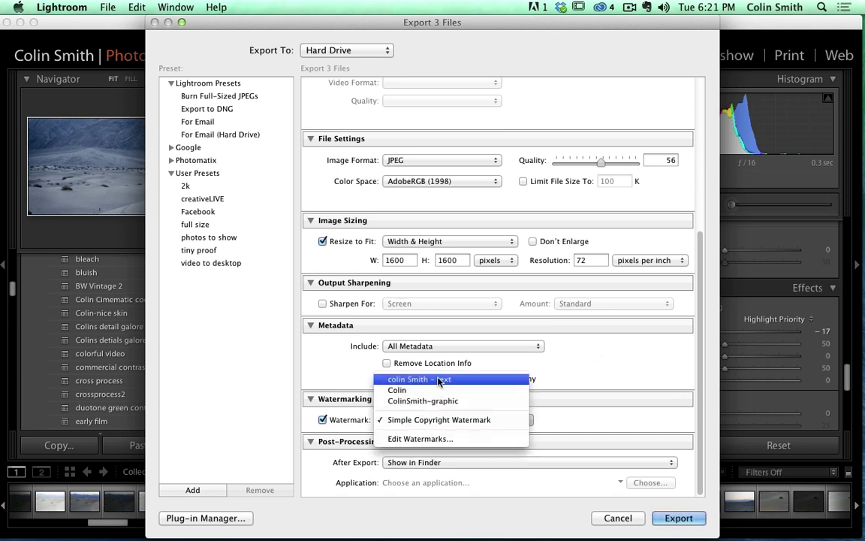
click(446, 401)
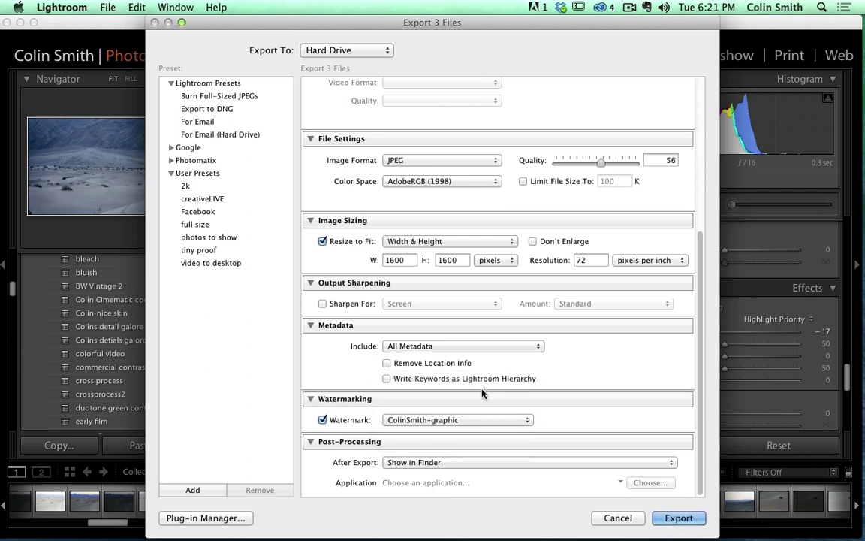
click(435, 420)
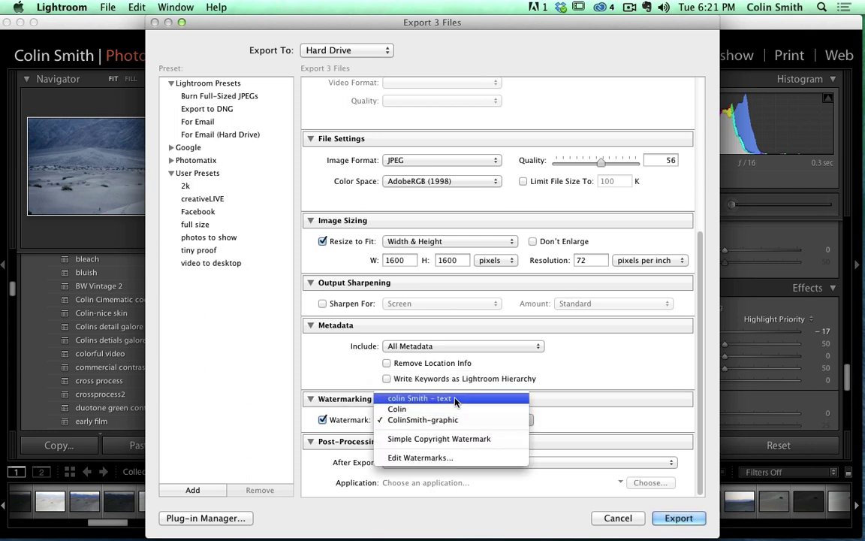
click(453, 457)
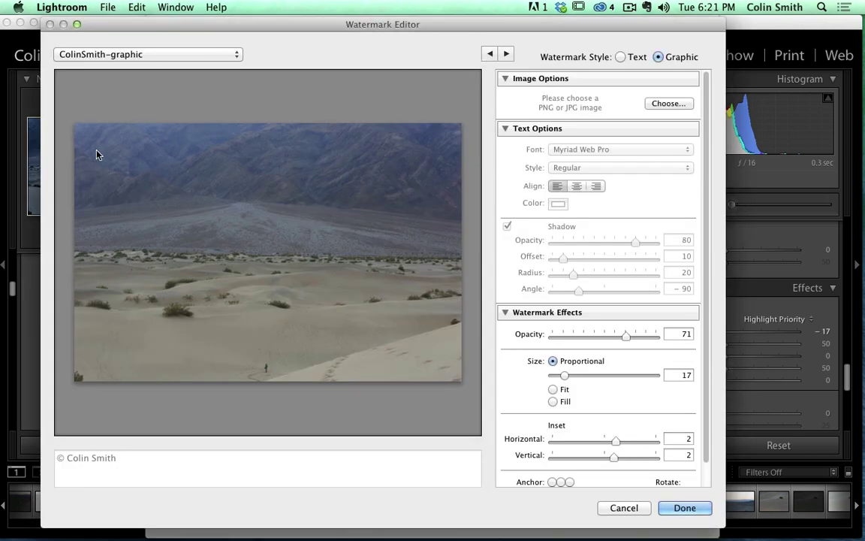
Try the text, ColinSmith-graphic and Colin watermark presets, then cancel the Watermark Editor
click(156, 54)
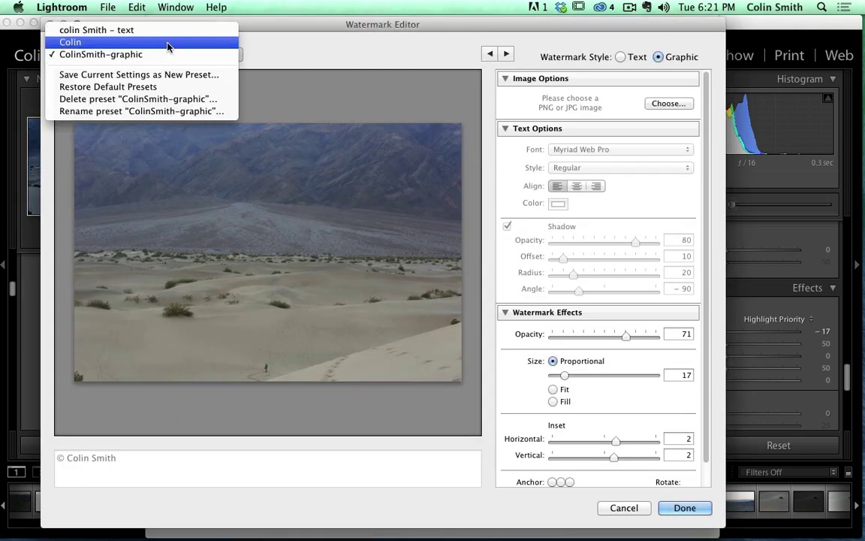
click(162, 33)
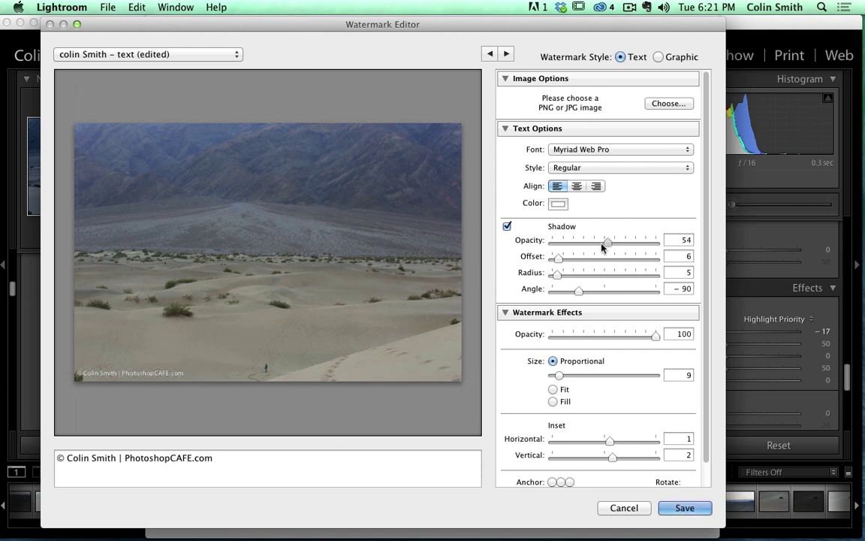
drag(585, 242, 639, 241)
click(145, 60)
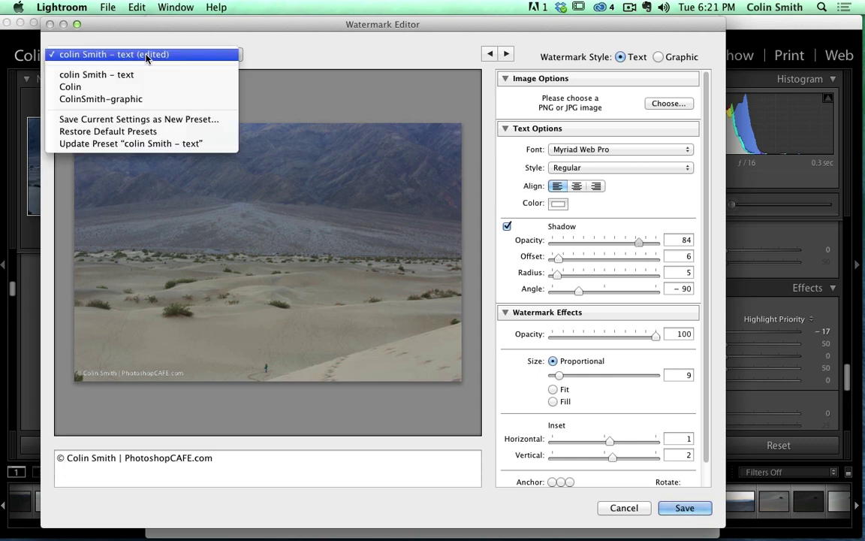
click(146, 100)
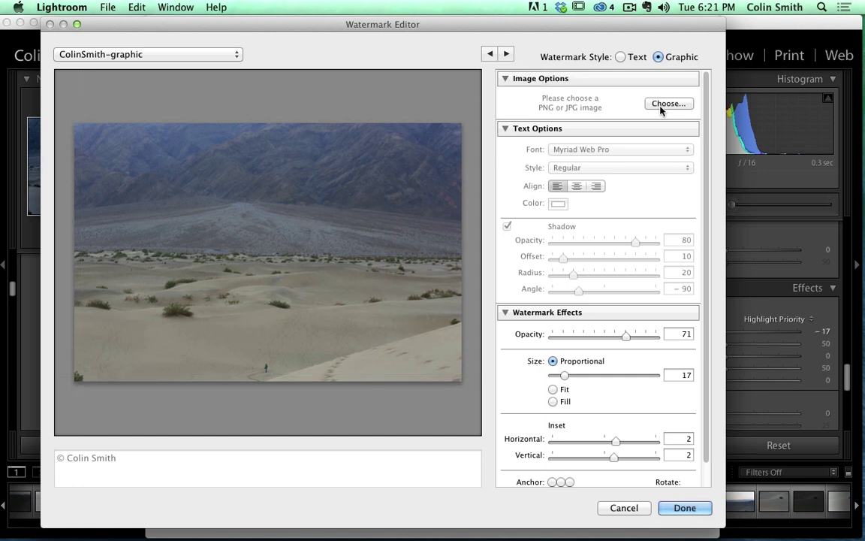
click(171, 54)
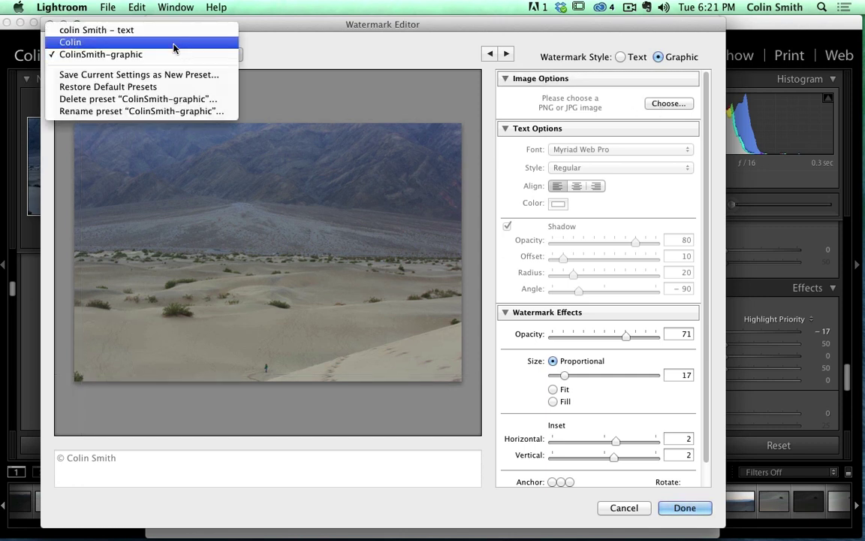
click(172, 45)
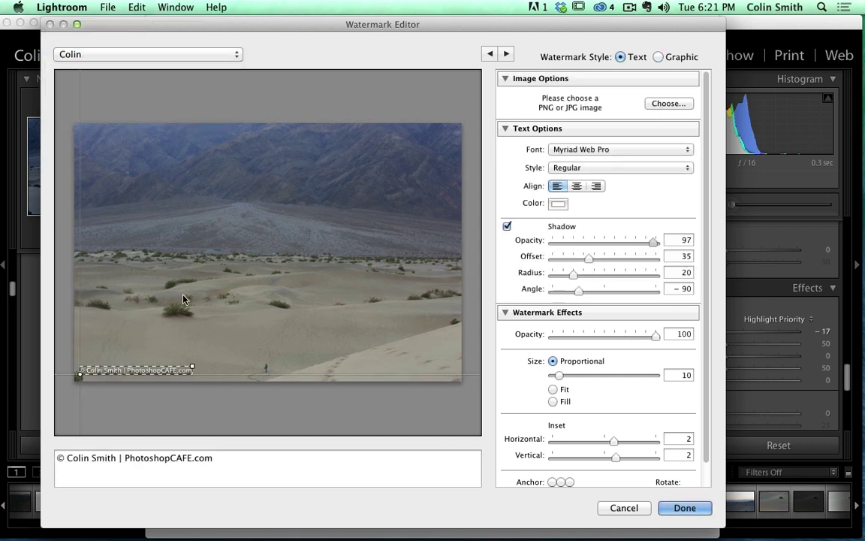
click(150, 53)
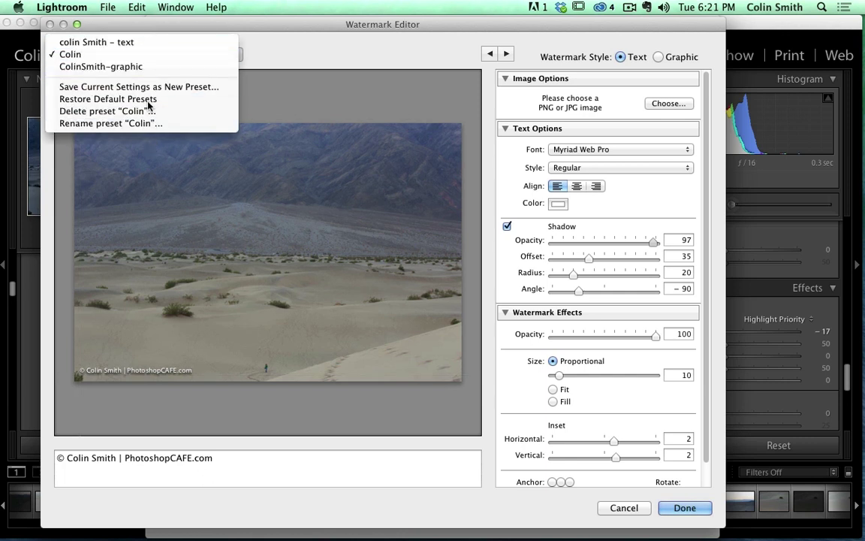
click(216, 451)
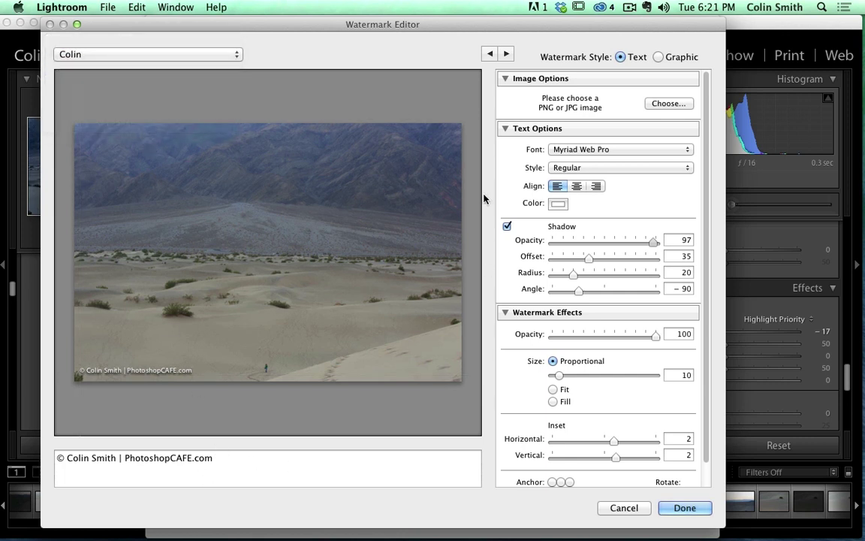
click(624, 507)
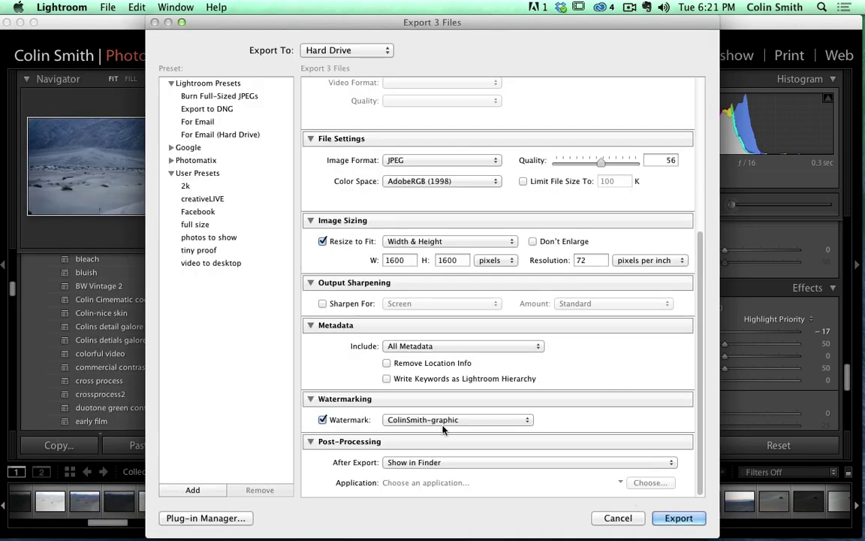
click(423, 466)
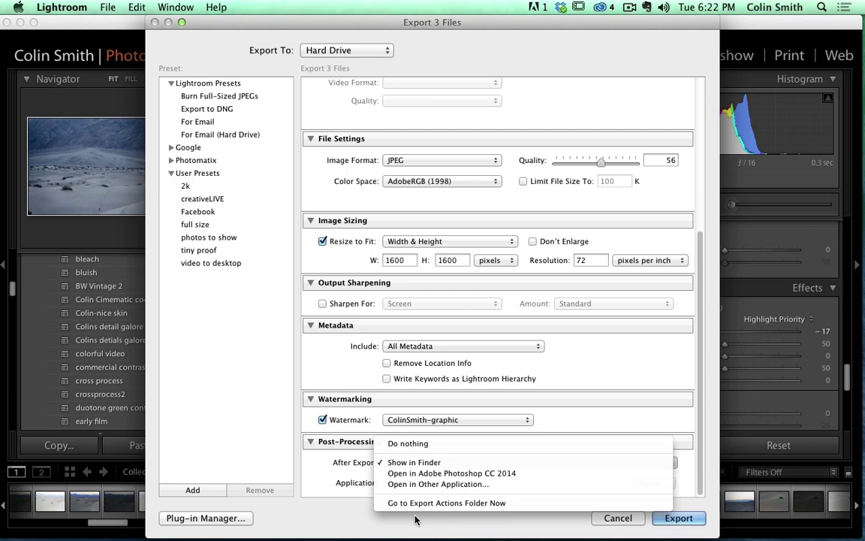
click(413, 462)
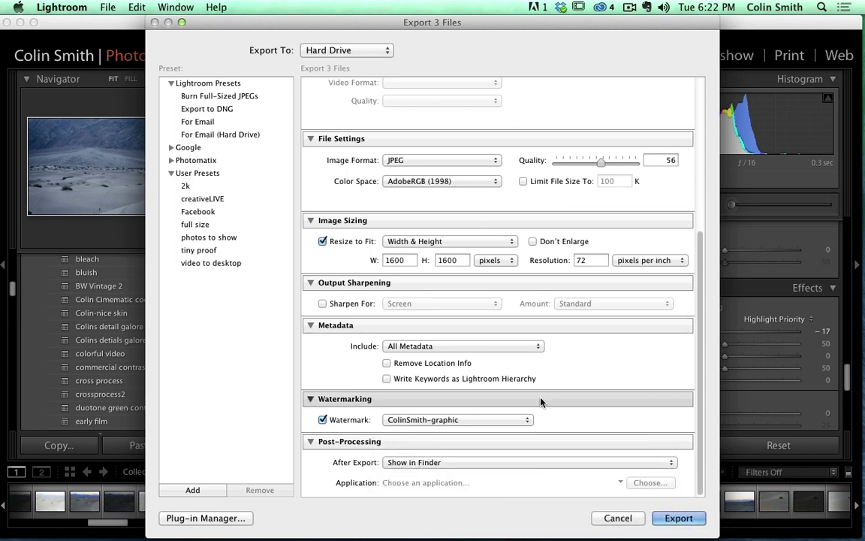
scroll(541, 400, up, 6)
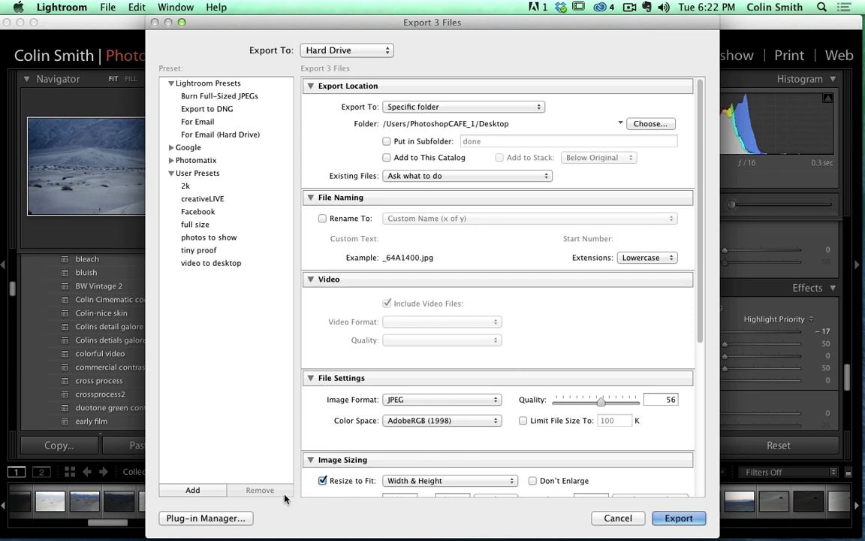
Add an export user preset named '1', then load the 'photos to show' preset
click(213, 494)
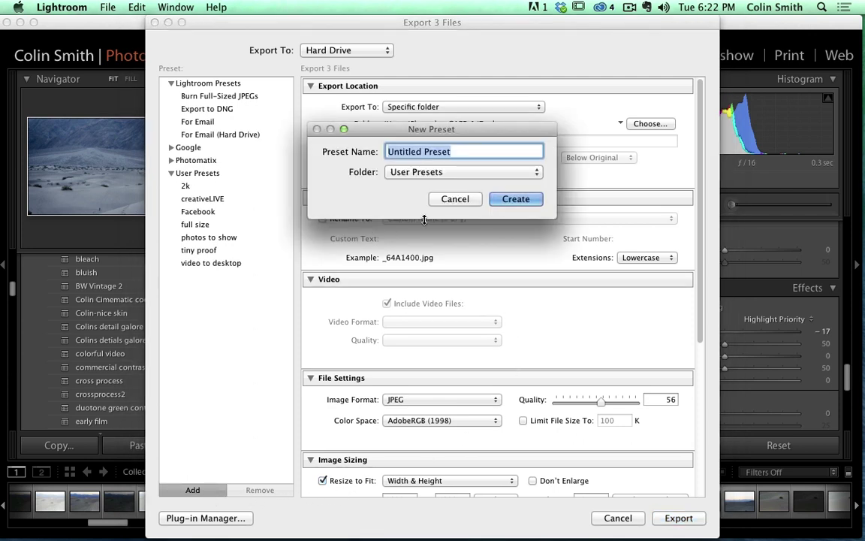
text(1)
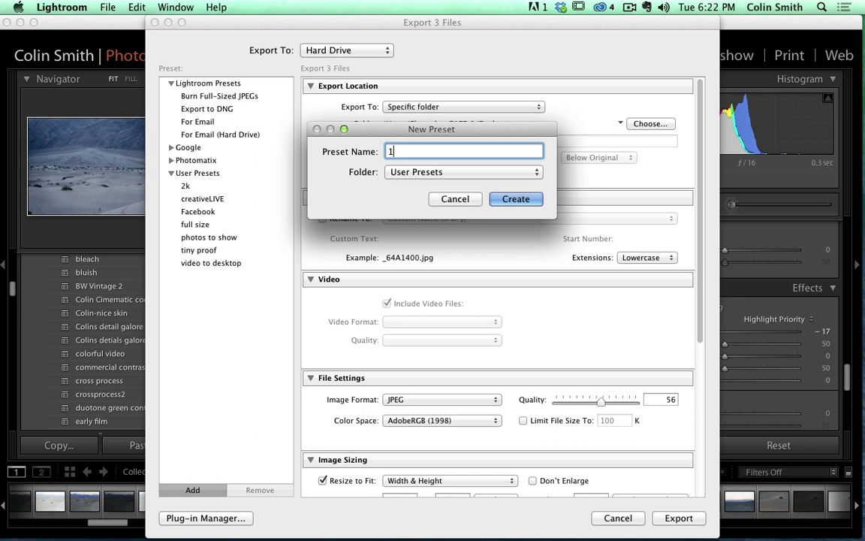
key(Return)
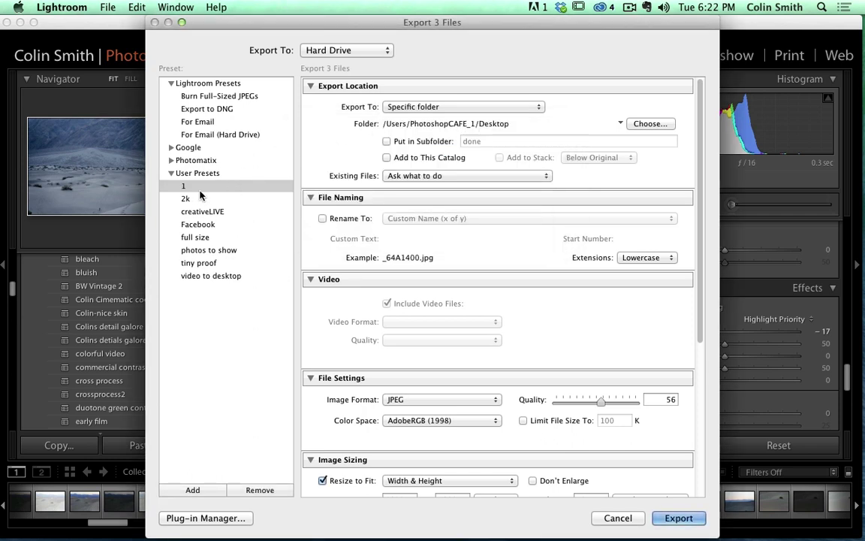
click(180, 186)
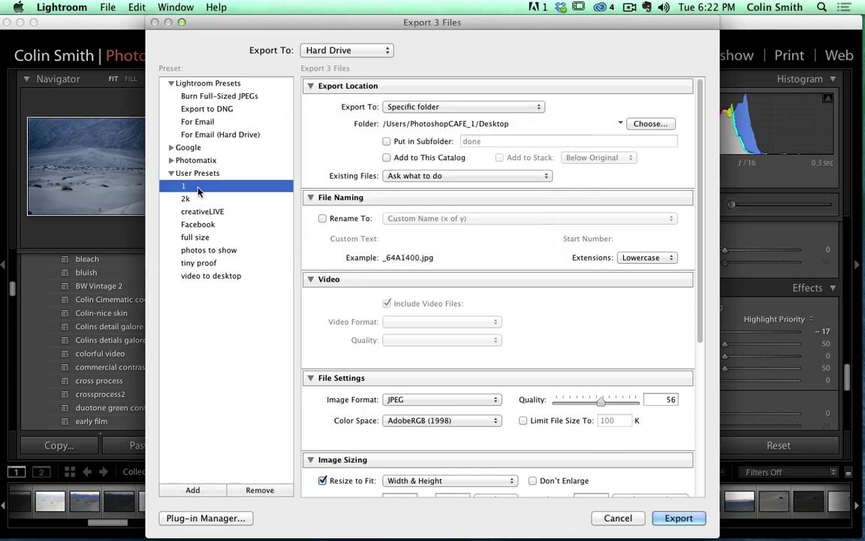
click(228, 252)
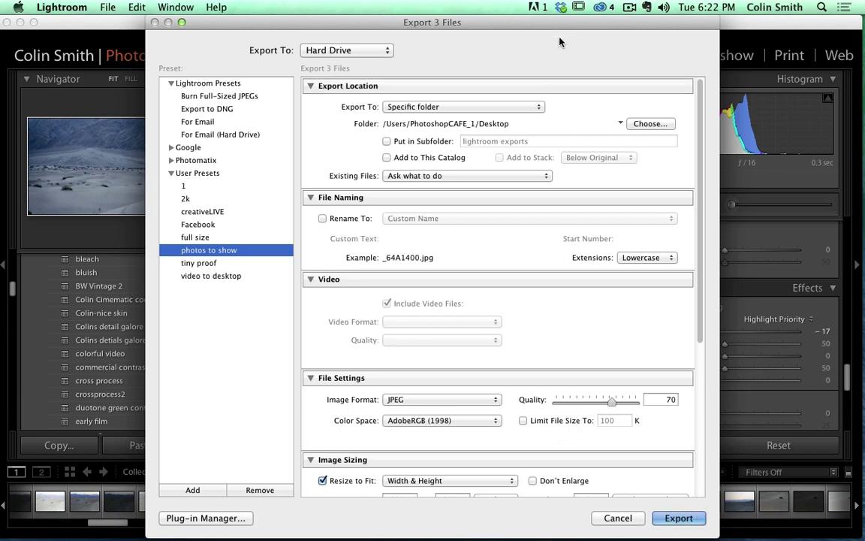
Review the Export 3 Files settings, then cancel the dialog without exporting anything
scroll(505, 156, down, 5)
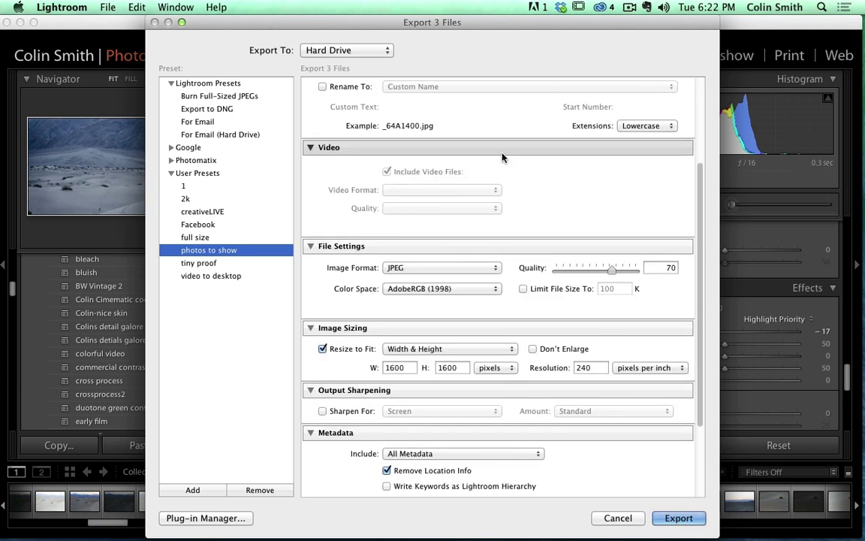
scroll(503, 156, down, 4)
scroll(503, 157, up, 9)
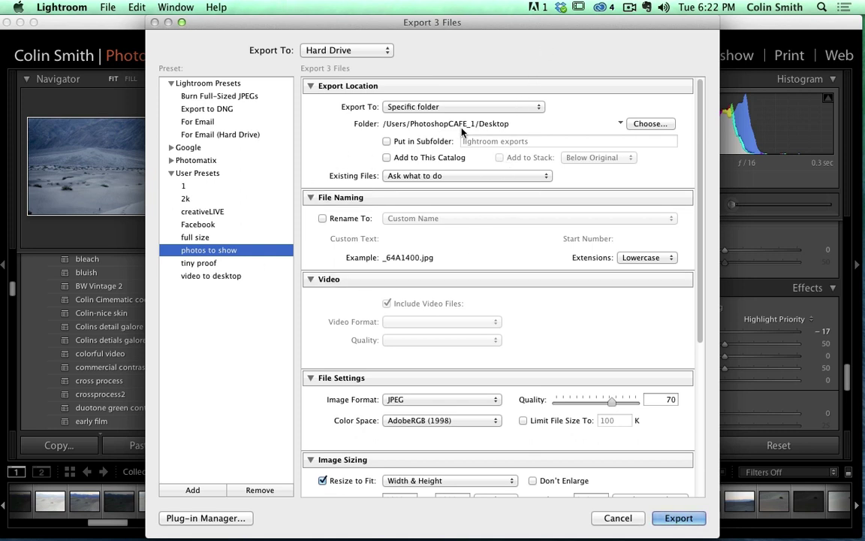
scroll(502, 400, down, 5)
scroll(507, 399, up, 4)
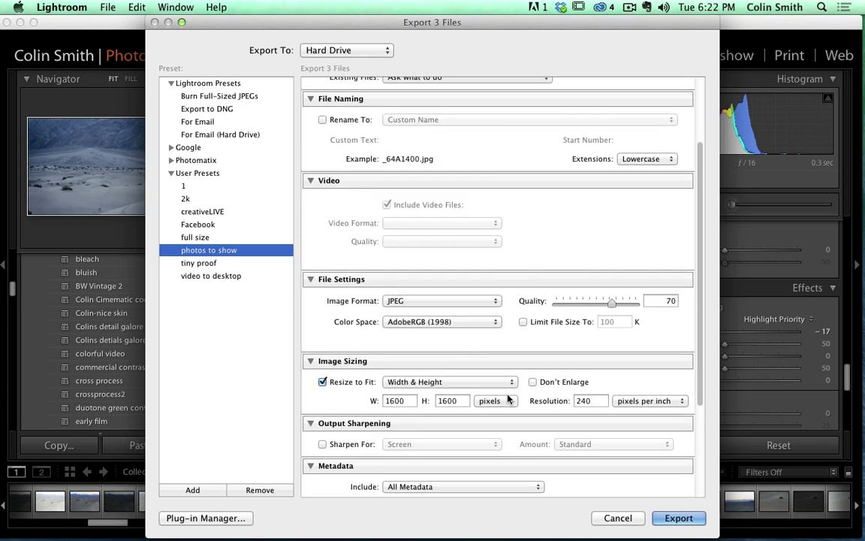
scroll(495, 376, up, 2)
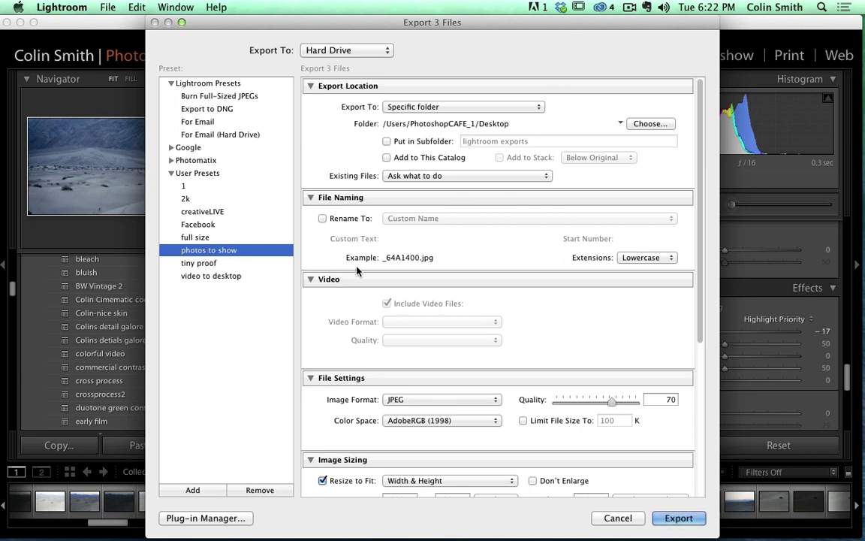
scroll(406, 263, down, 1)
scroll(407, 263, down, 5)
scroll(518, 268, up, 10)
click(619, 517)
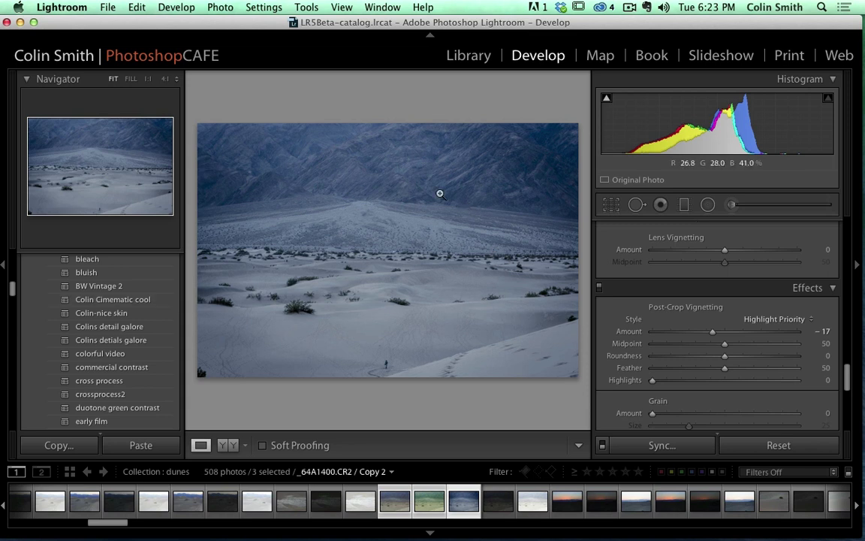
click(429, 502)
Return to the Library grid of the dunes collection and switch it to expanded cells
click(473, 59)
scroll(496, 233, down, 3)
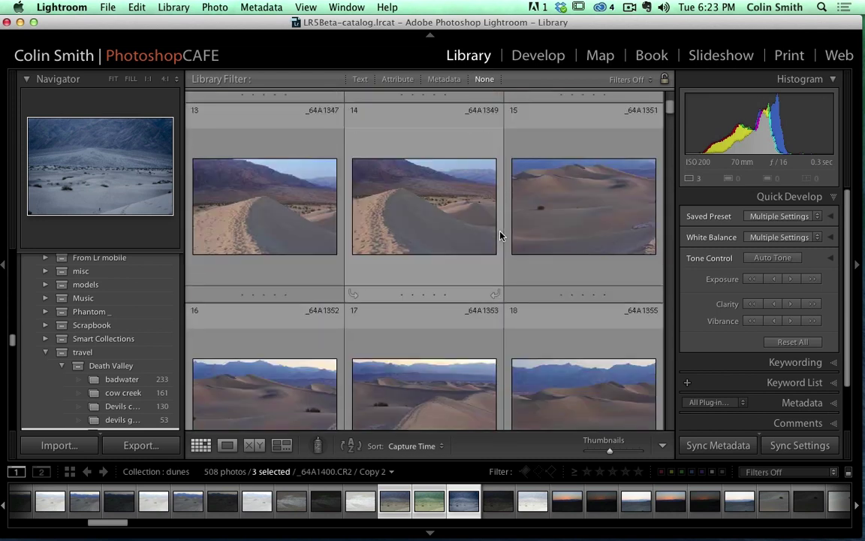
key(j)
scroll(500, 236, down, 3)
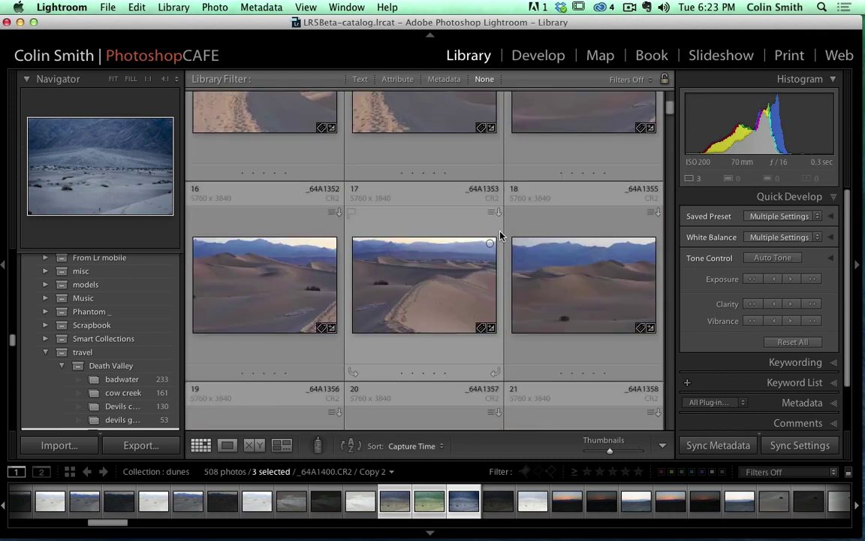
scroll(433, 284, up, 2)
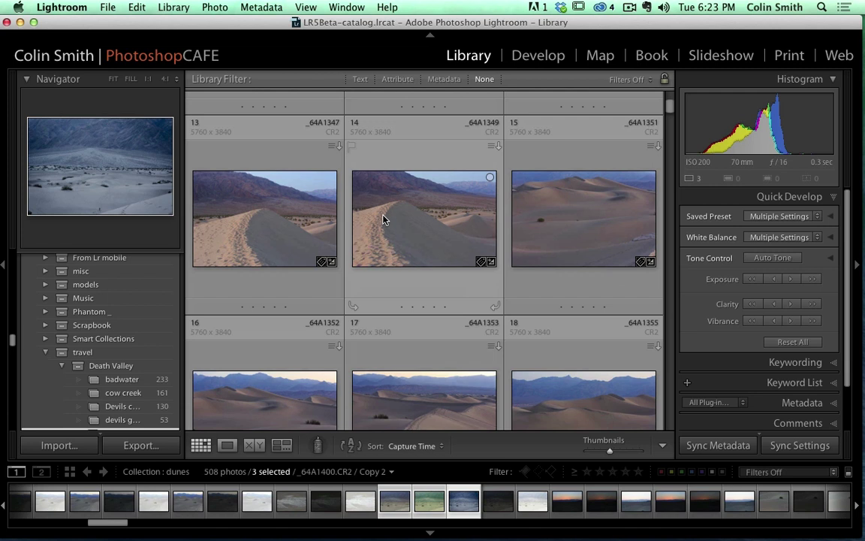
Select photo 14 and lower, then restore, its exposure with Quick Develop
click(383, 220)
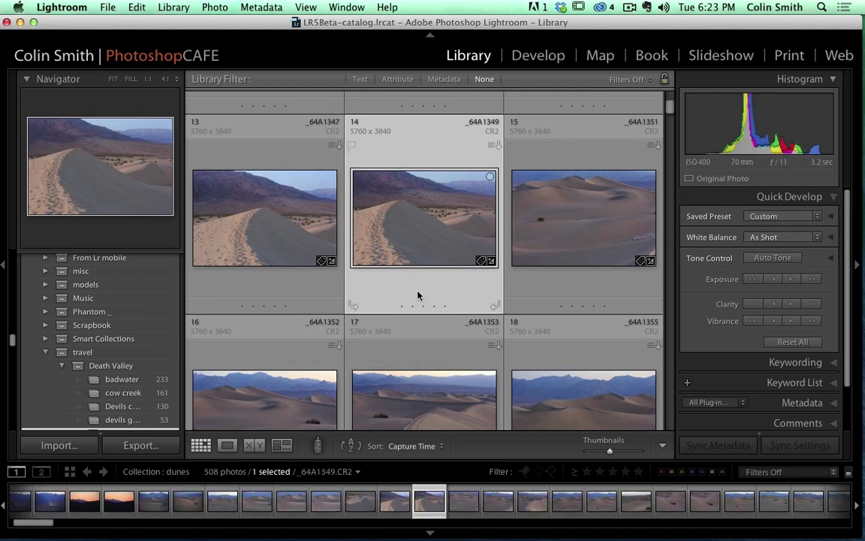
click(751, 278)
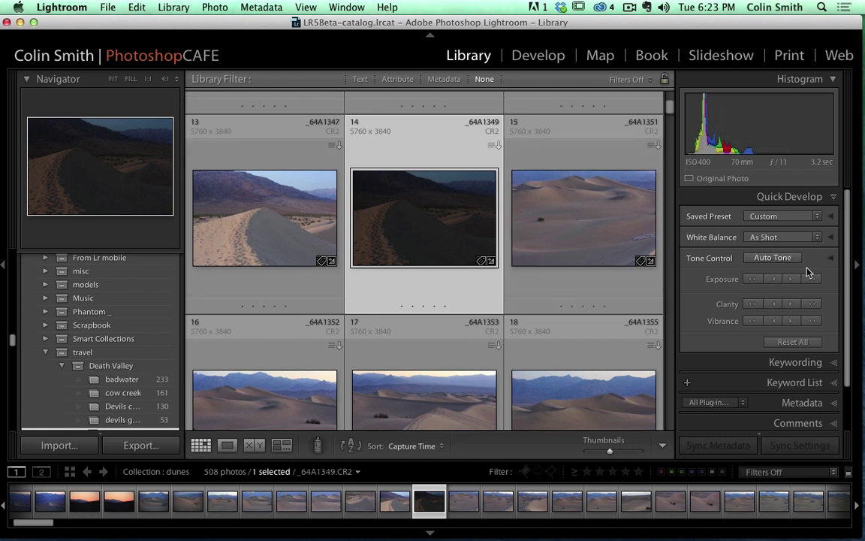
click(821, 280)
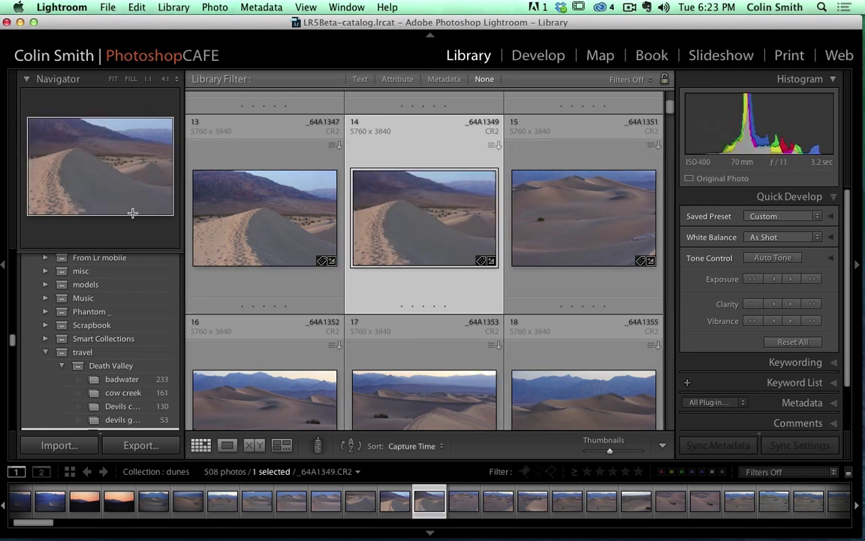
Paint the Faux HDR 2 preset onto photos 14, 13 and 15, then undo it on photo 13
click(319, 446)
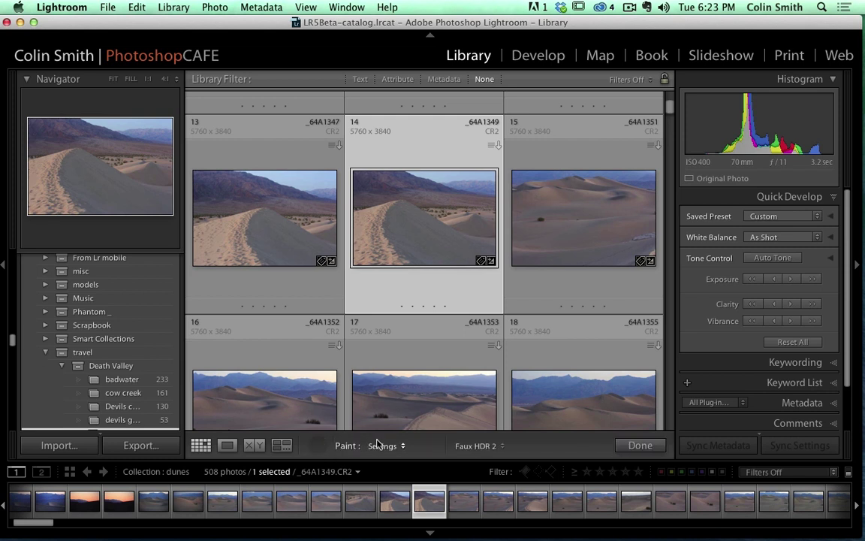
click(357, 238)
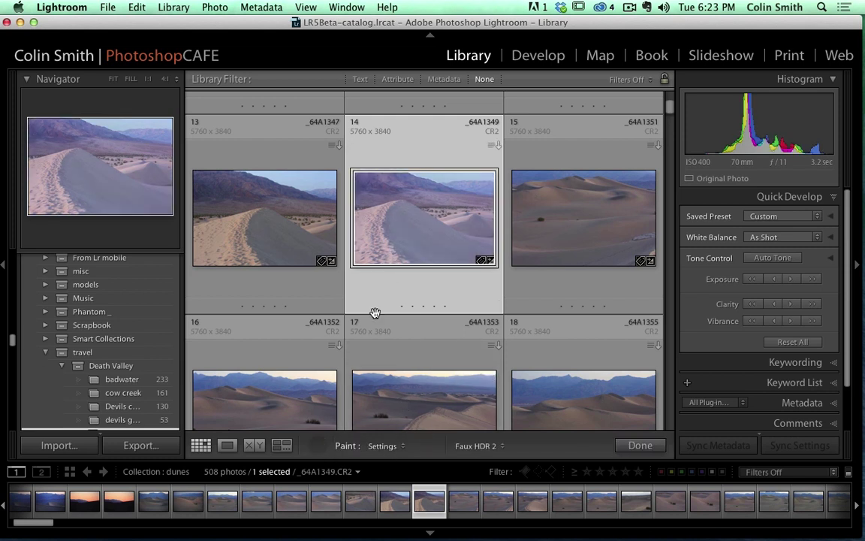
click(254, 203)
click(571, 218)
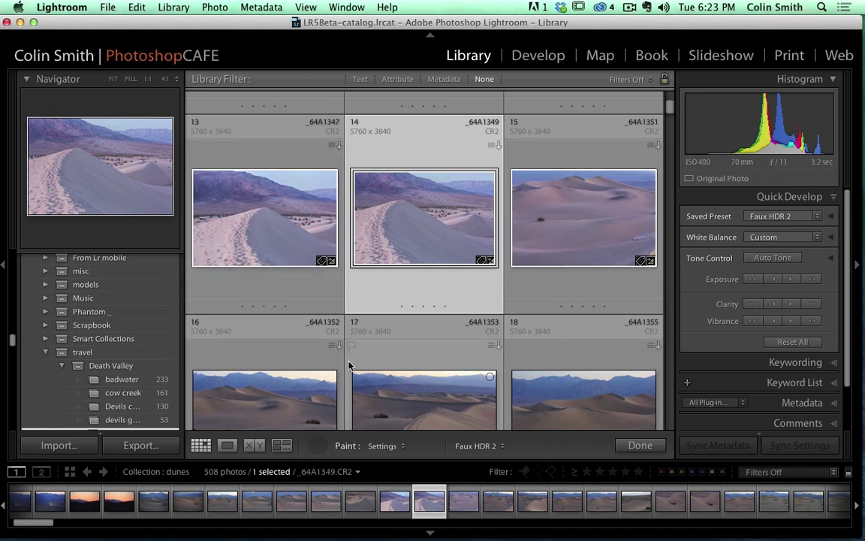
key(super+z)
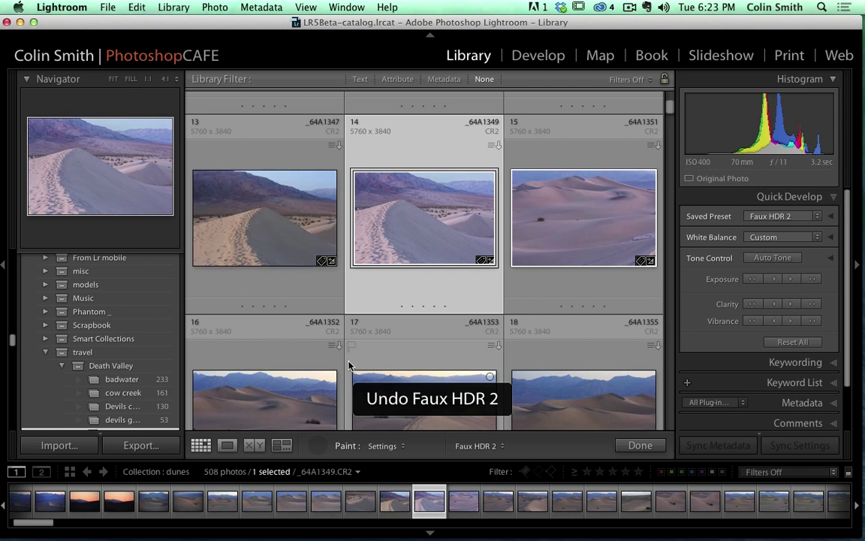
Look over the paint target options, close them and exit painting mode
click(366, 447)
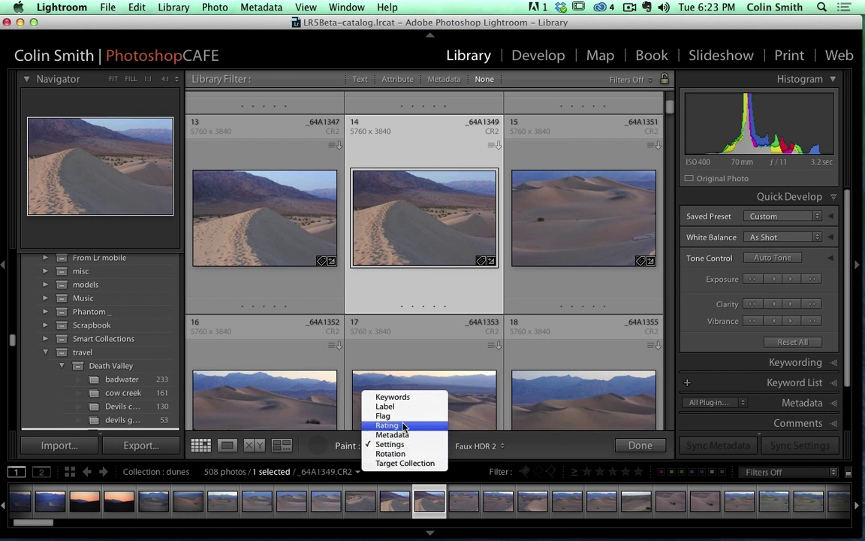
click(331, 446)
click(319, 446)
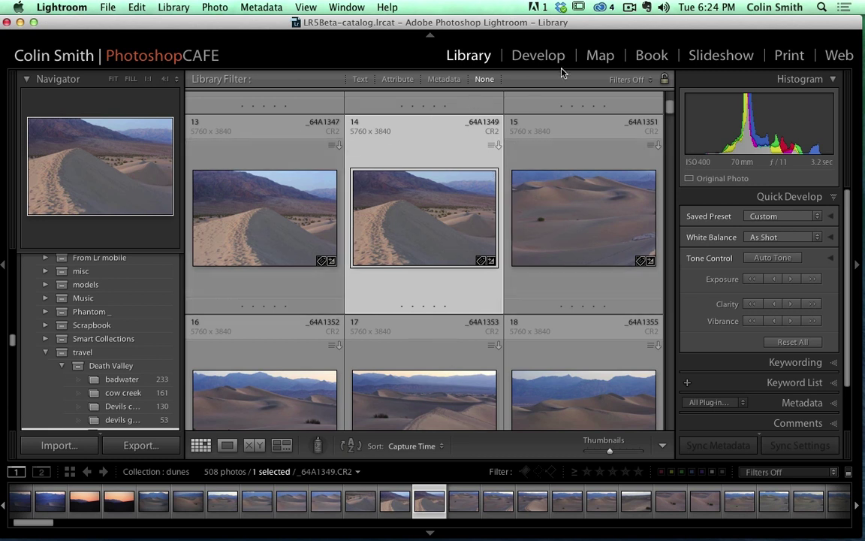
Show the travel collection set in the Map module and pan toward North America and the Pacific
click(594, 58)
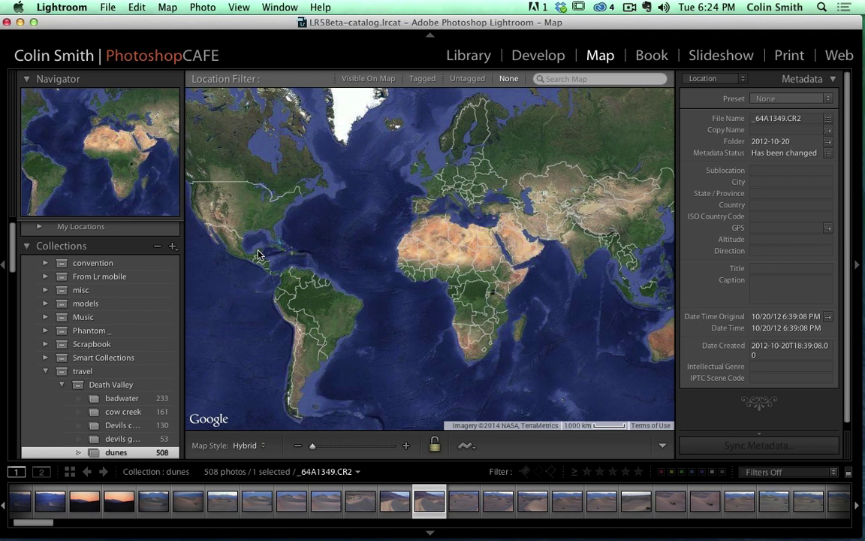
click(105, 372)
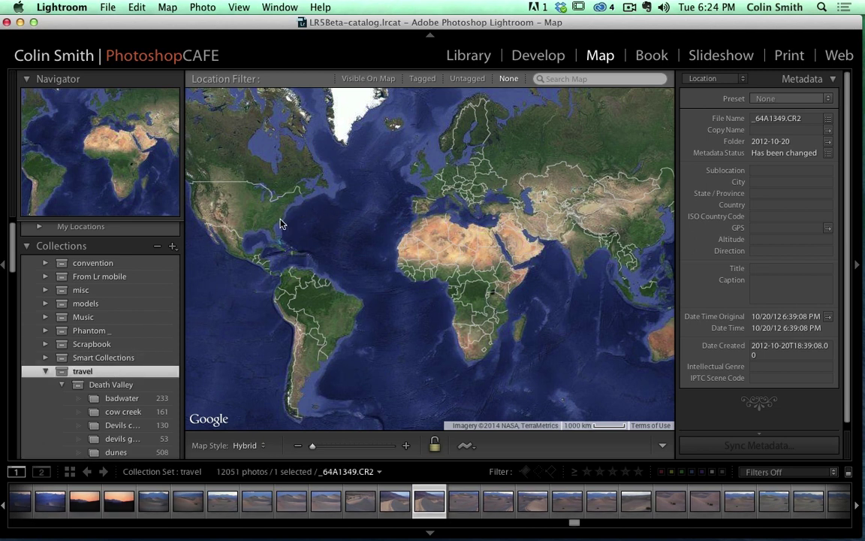
drag(252, 208, 314, 223)
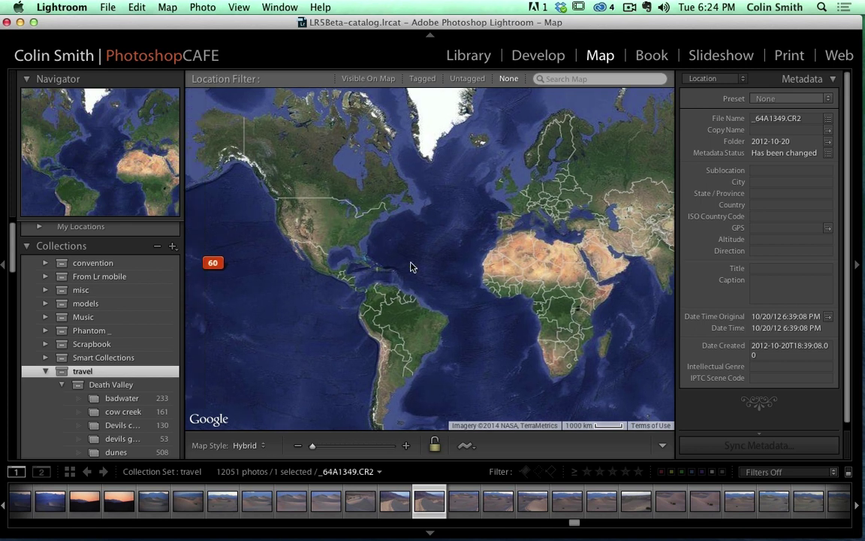
drag(409, 267, 473, 268)
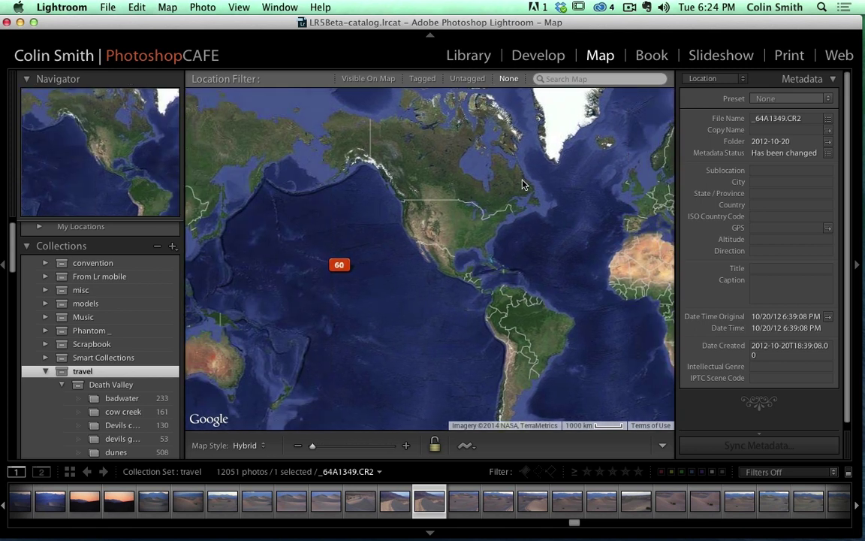
Pan back toward Europe and zoom to centre on the North Atlantic
mouse_move(524, 184)
mouse_down()
mouse_move(413, 219)
mouse_move(464, 242)
mouse_up()
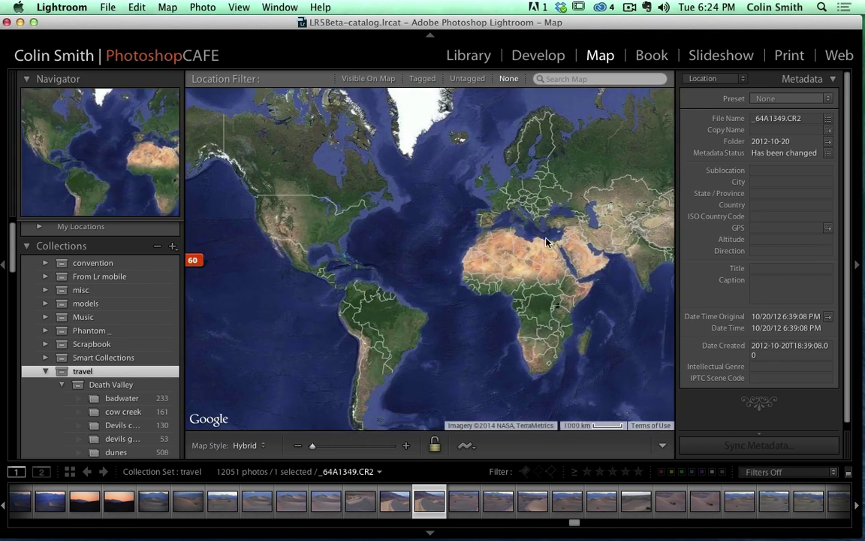
drag(546, 241, 518, 254)
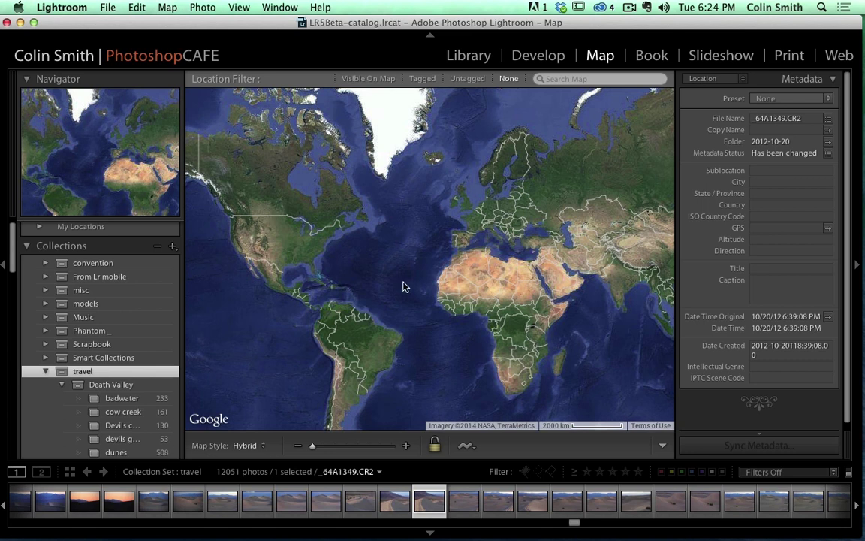
scroll(88, 367, up, 1)
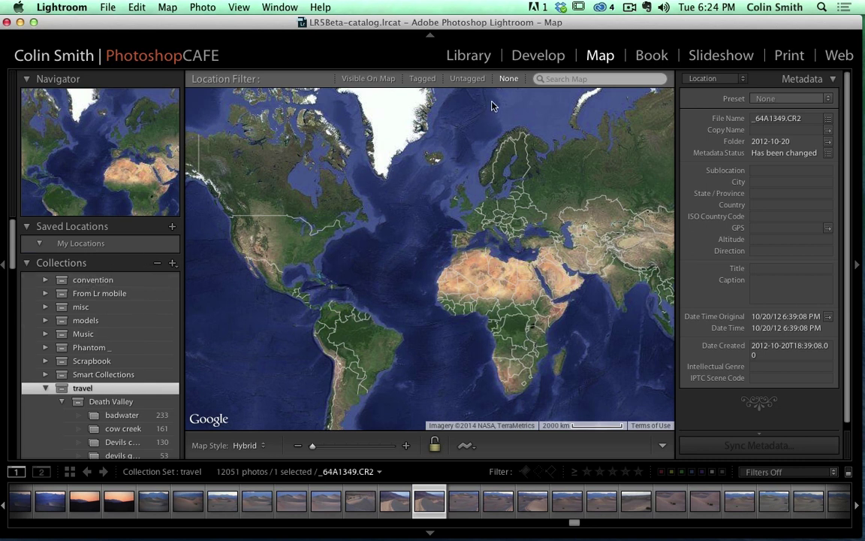
scroll(142, 303, down, 3)
scroll(145, 307, up, 3)
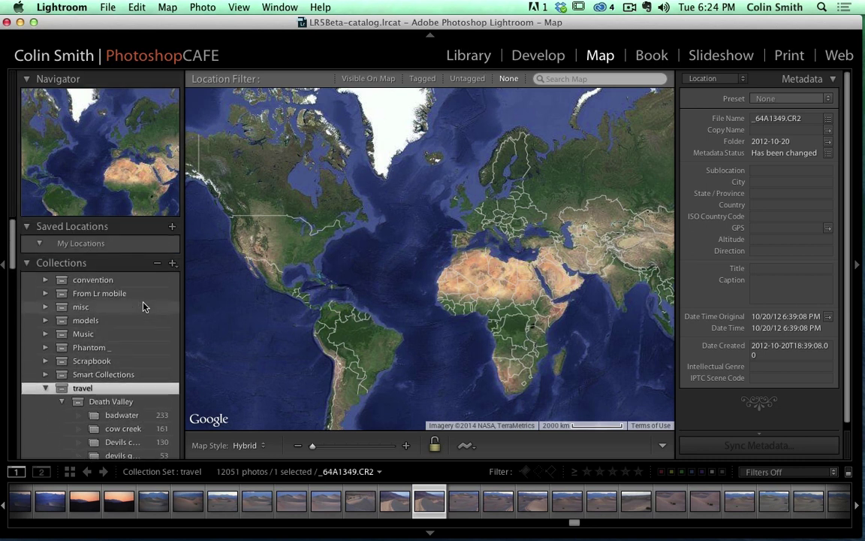
scroll(144, 307, down, 5)
scroll(145, 306, up, 5)
scroll(338, 188, up, 2)
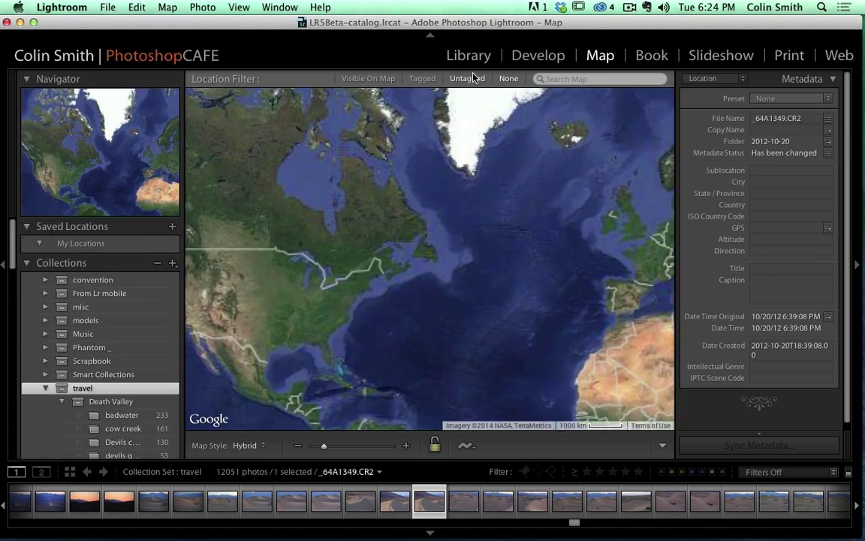
Switch the map to All Photographs and select the 15-photo East Coast marker
click(469, 56)
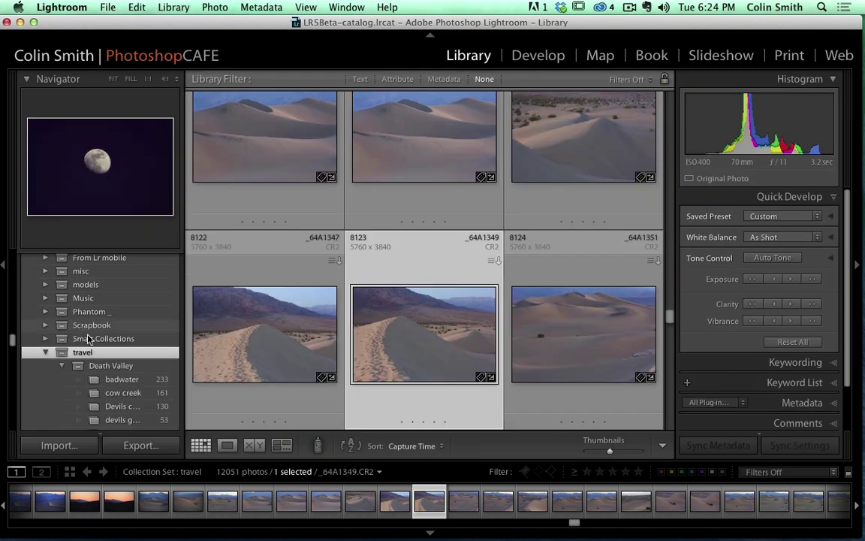
scroll(87, 340, up, 5)
click(91, 276)
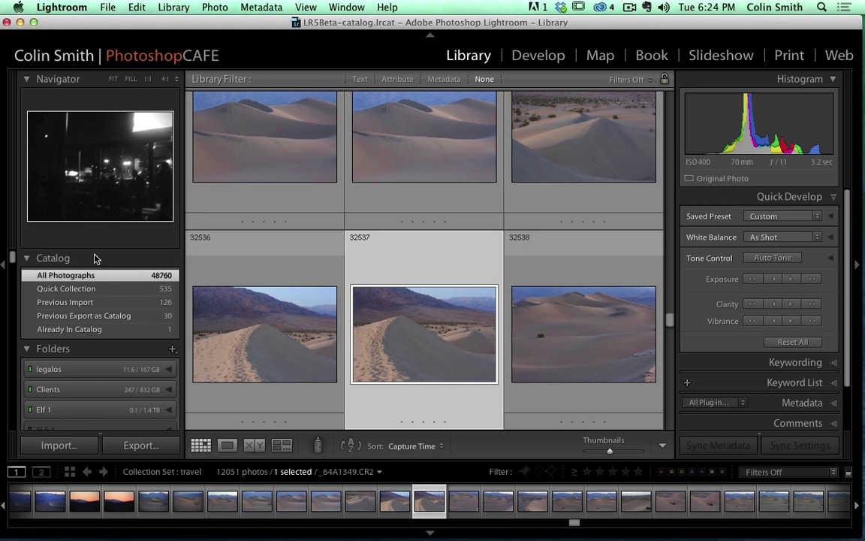
click(609, 55)
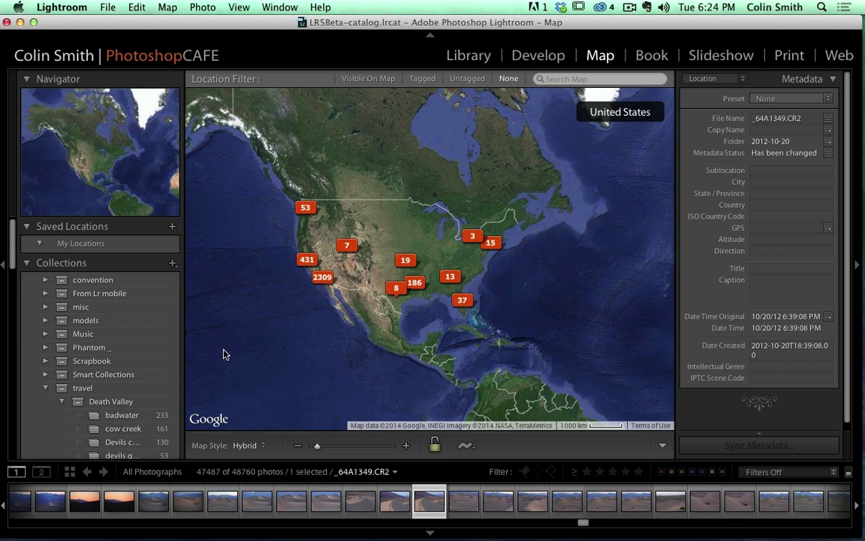
click(491, 244)
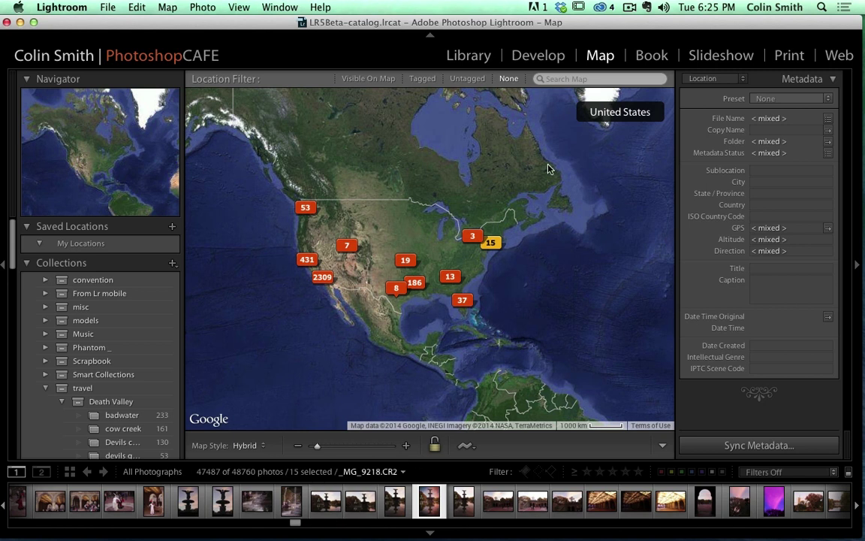
In the Library filmstrip, select the nine fountain photos starting at _MG_9212
click(469, 56)
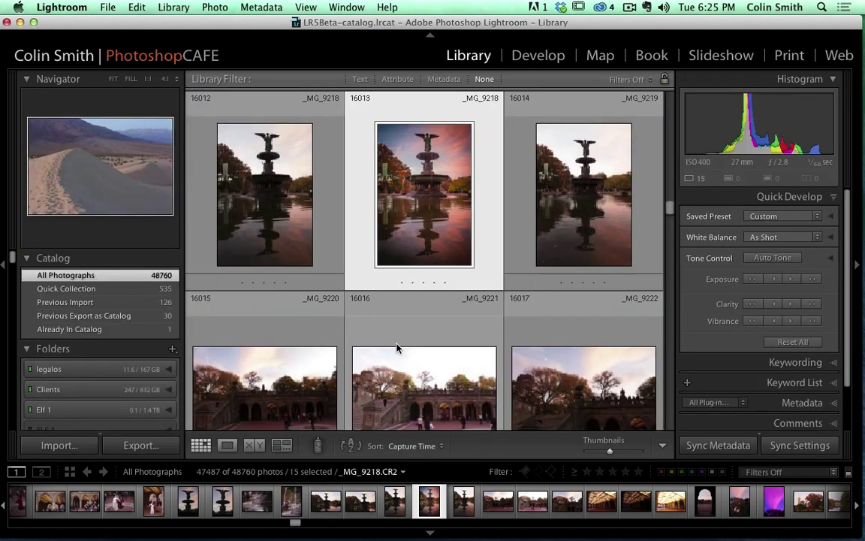
click(361, 499)
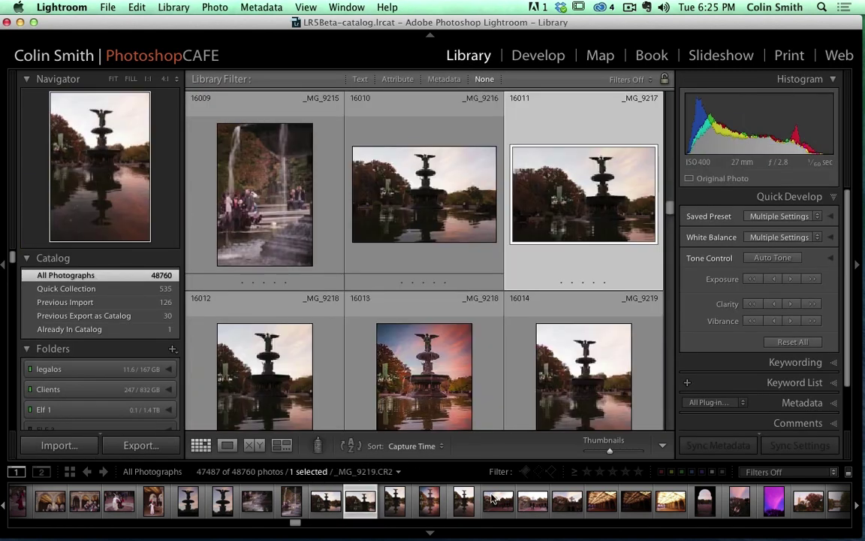
click(567, 501)
click(602, 501)
click(622, 501)
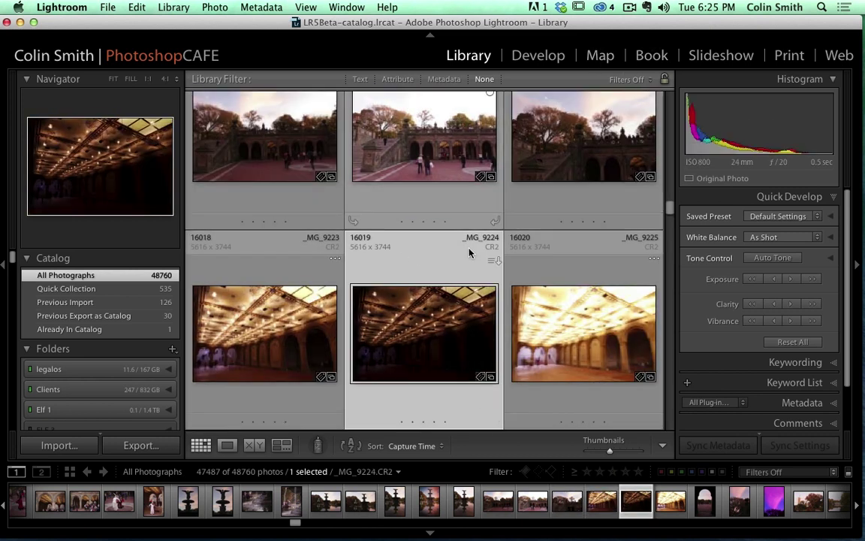
click(190, 501)
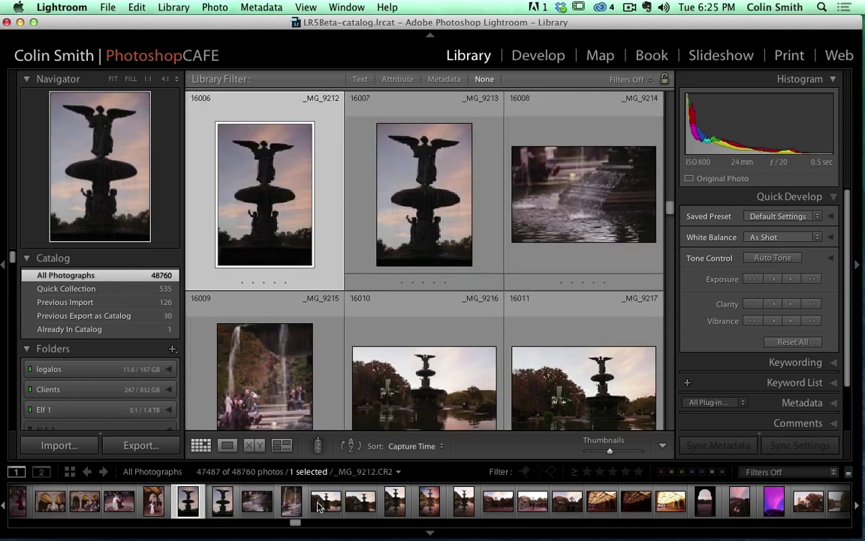
shift+click(464, 501)
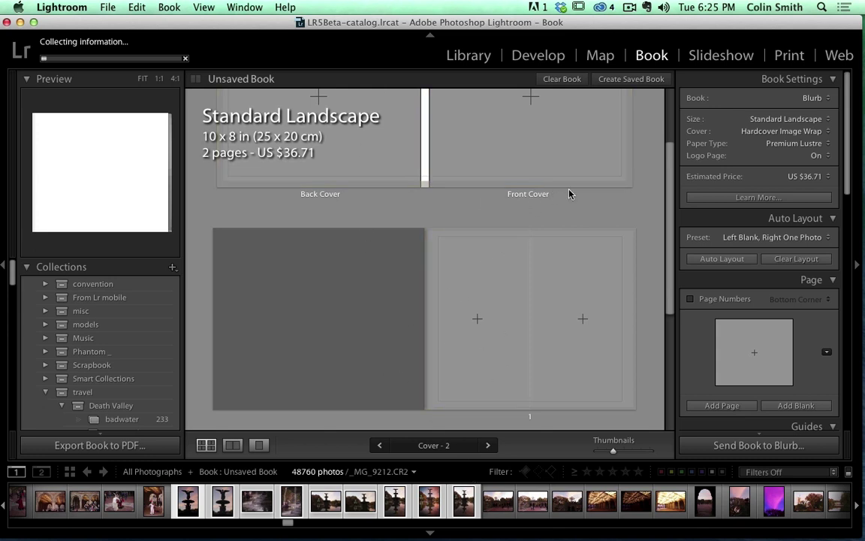
scroll(575, 191, up, 2)
scroll(466, 189, down, 5)
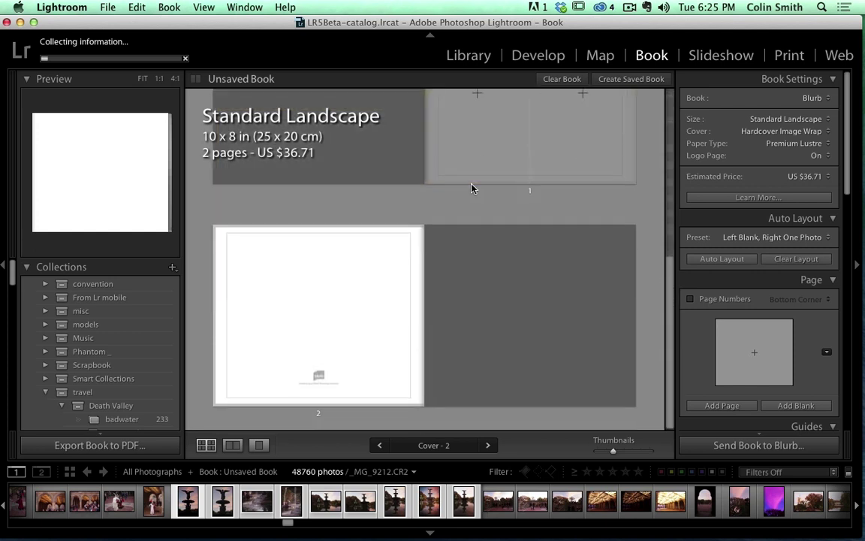
scroll(538, 197, up, 3)
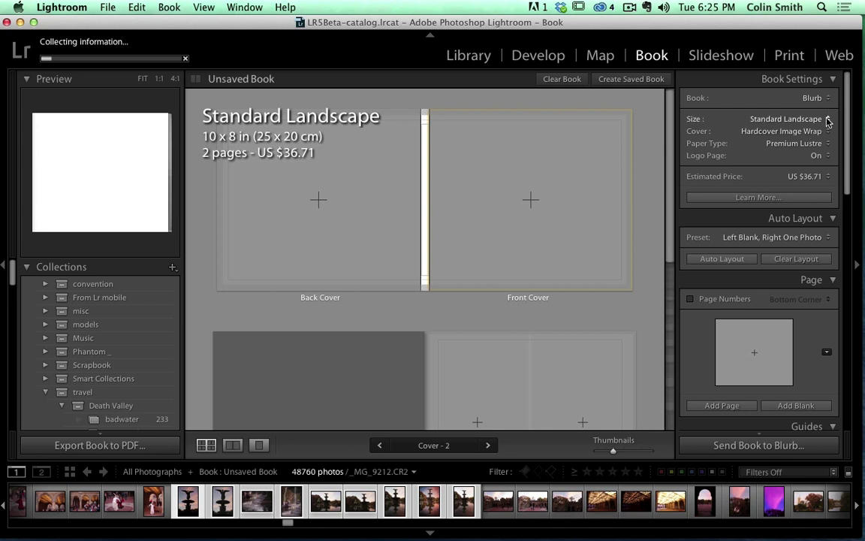
click(827, 143)
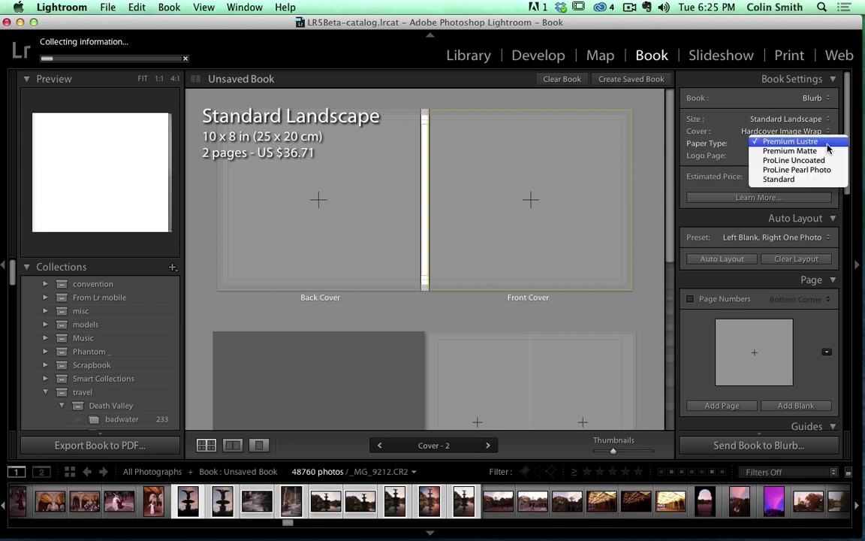
key(Escape)
click(829, 97)
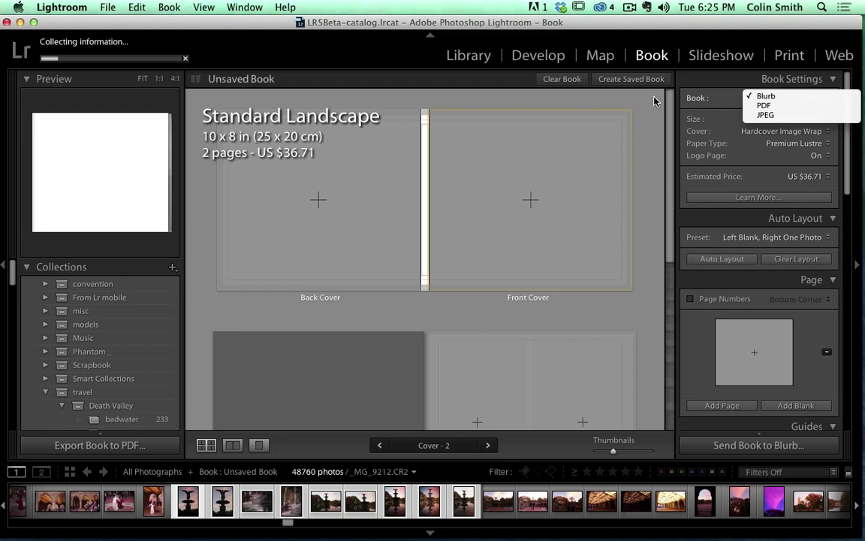
click(767, 97)
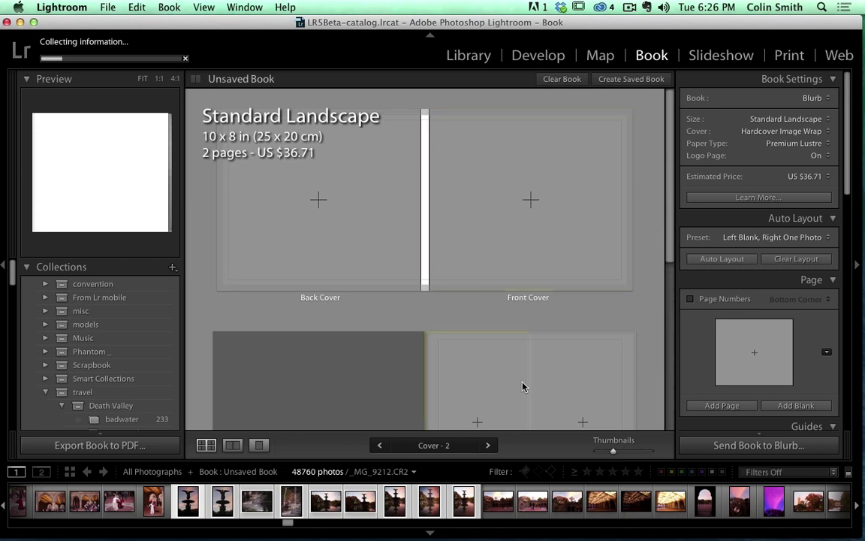
Open the Slideshow module with four fountain photos selected in the filmstrip
click(721, 56)
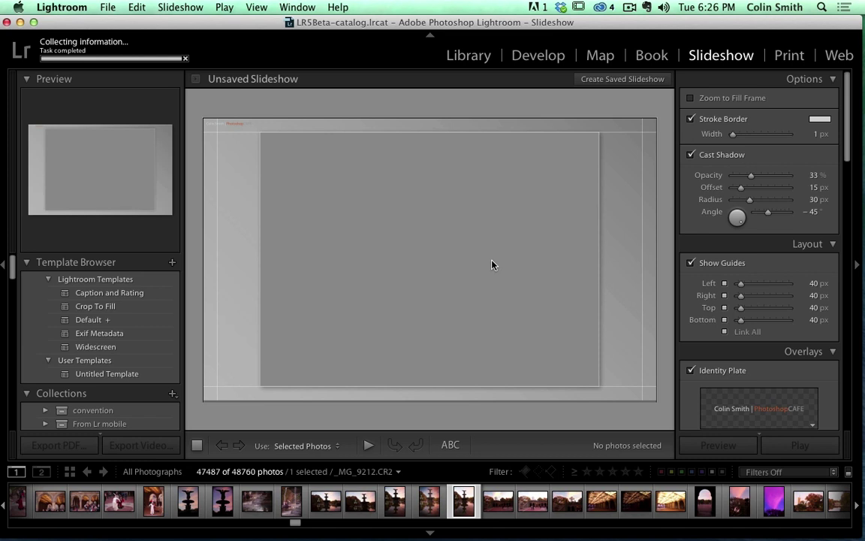
click(326, 501)
shift+click(424, 507)
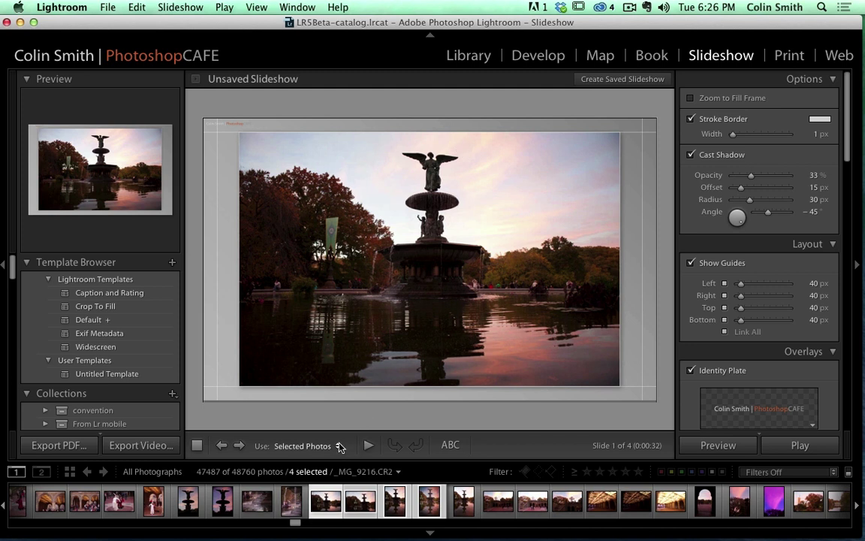
Step forward to the last slide, then back to slide 2
click(238, 445)
click(238, 446)
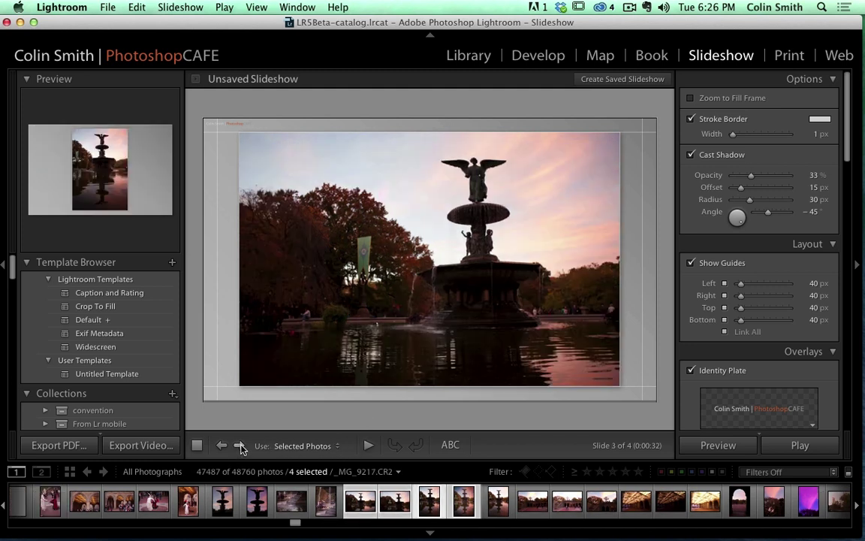
click(238, 445)
click(221, 445)
click(222, 445)
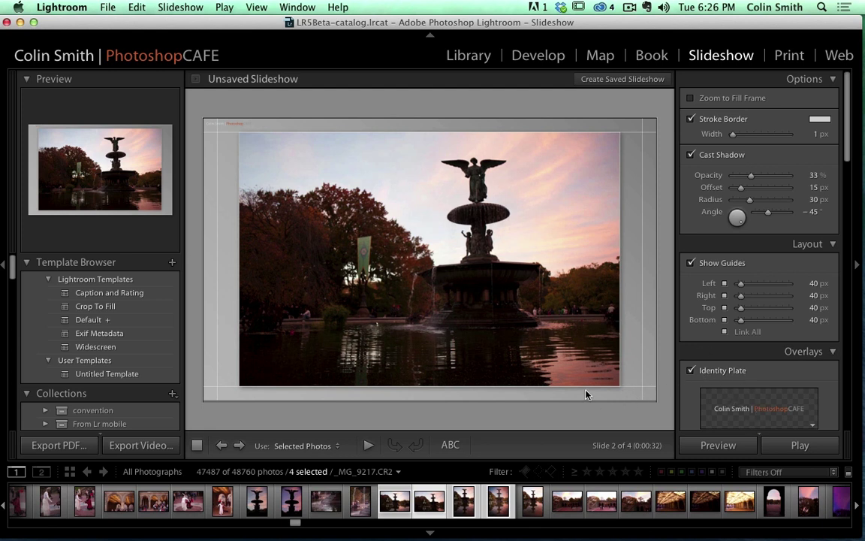
Make _MG_9214 the only selected photo and review the slide settings panel
click(325, 501)
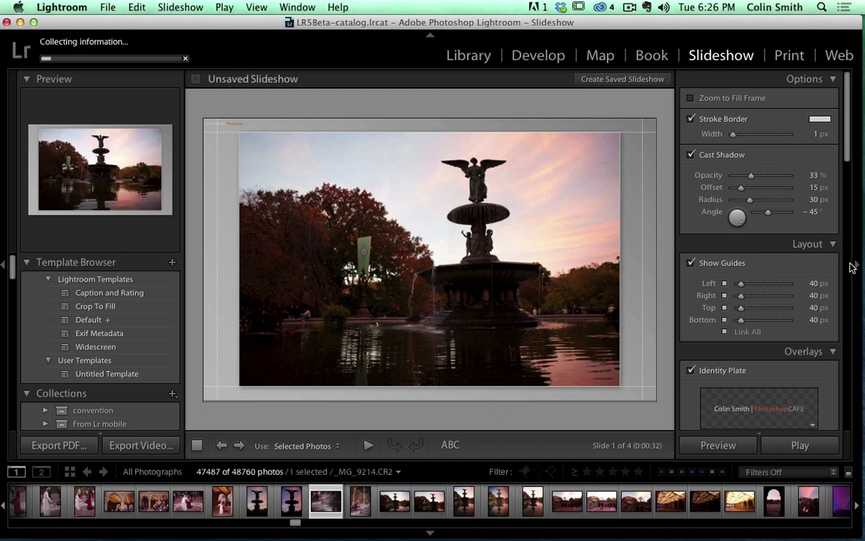
drag(847, 133, 847, 380)
scroll(765, 342, down, 4)
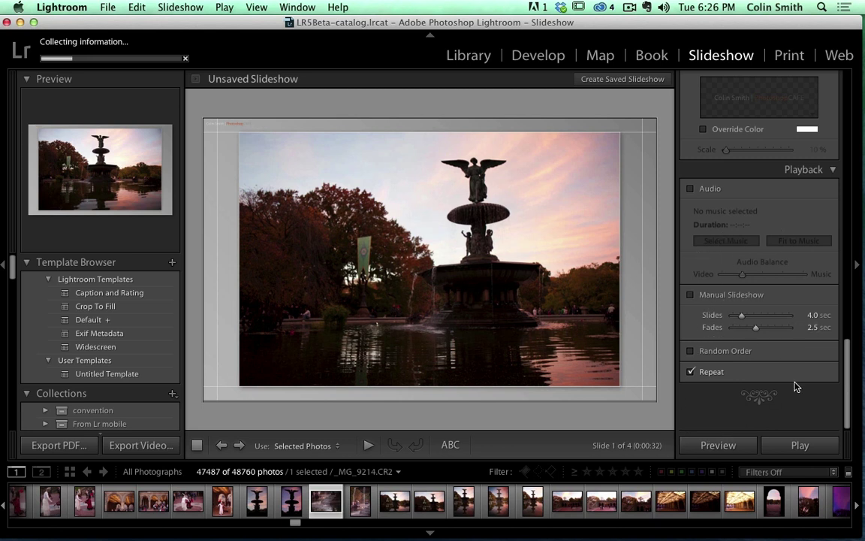
scroll(819, 387, up, 15)
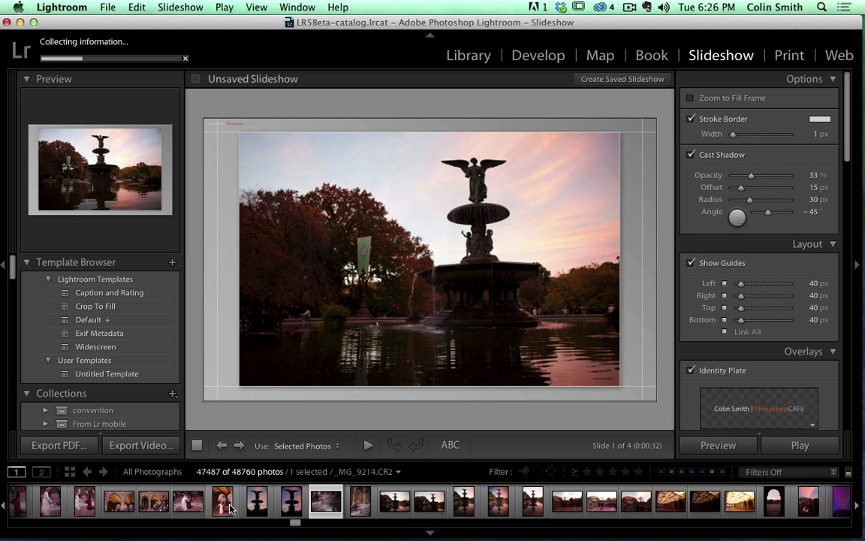
Select six fountain photos, play and pause the slideshow preview, then go to Web (Cmd+Alt+5)
click(257, 502)
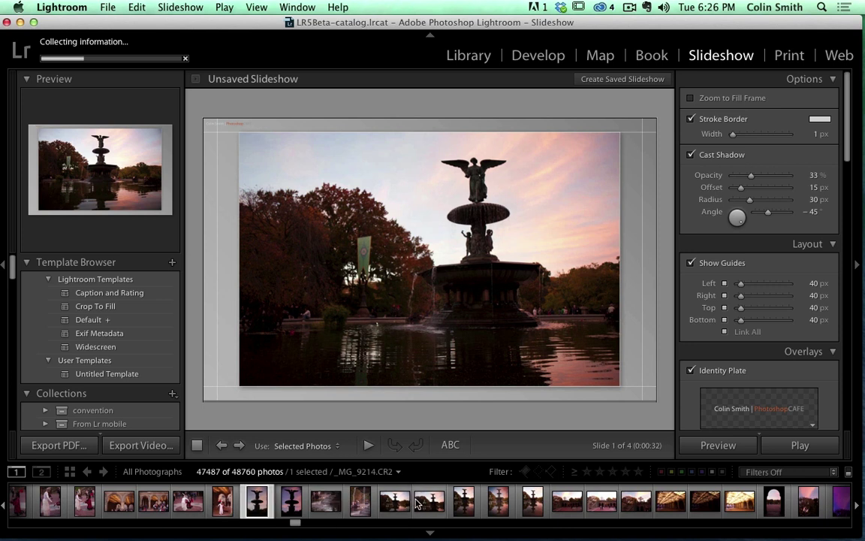
shift+click(418, 502)
click(368, 445)
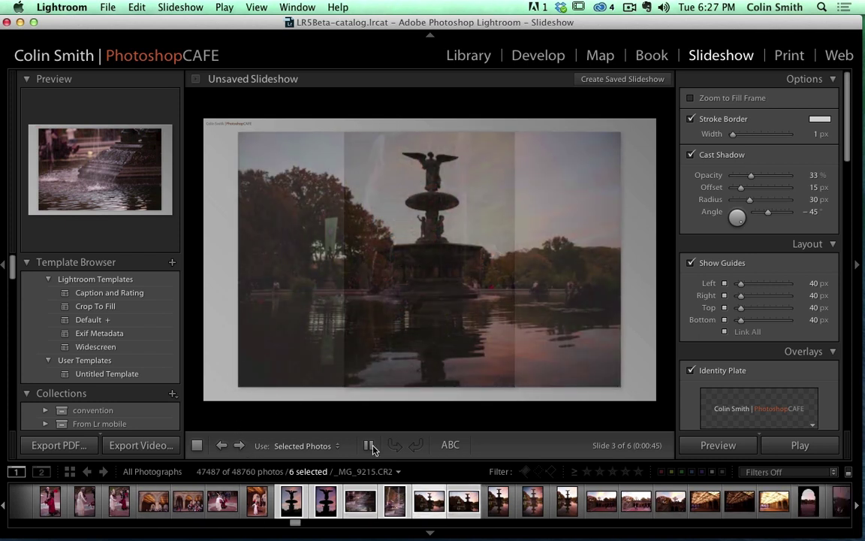
click(369, 446)
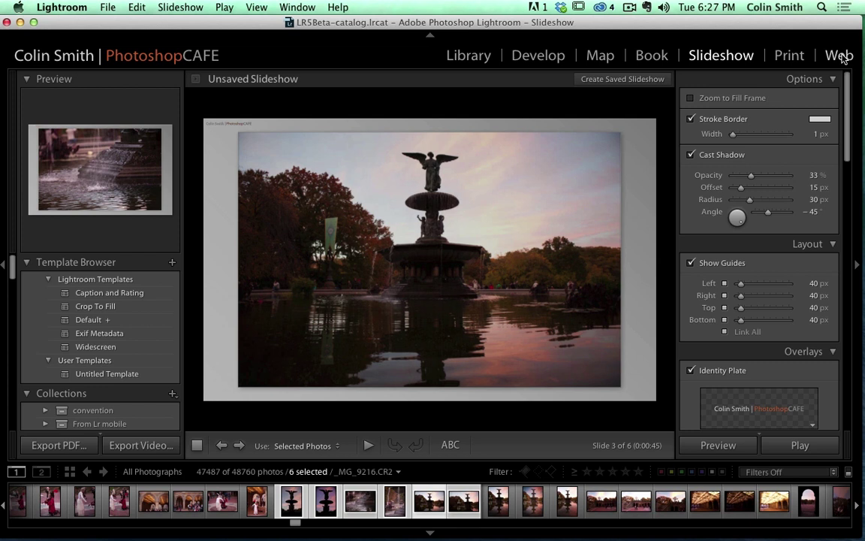
key(super+alt+5)
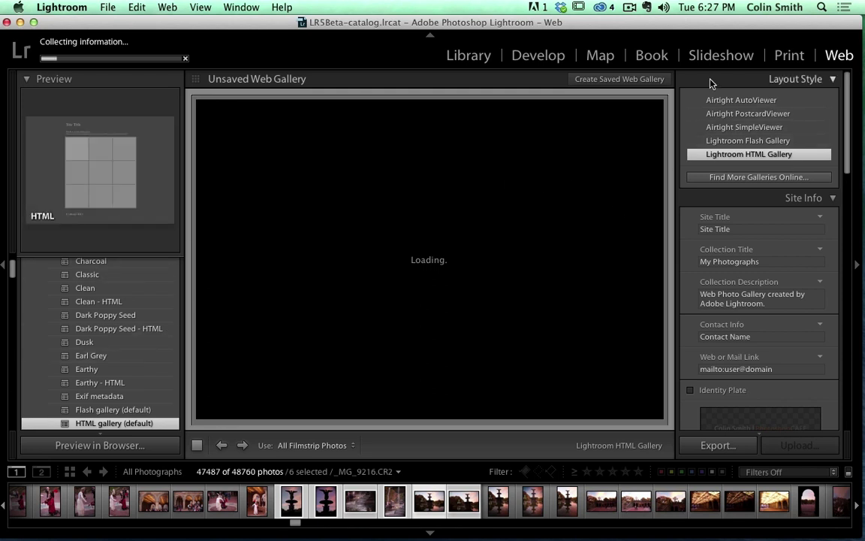
Pass through Develop and return to the Library grid with the fountain photos selected
click(506, 58)
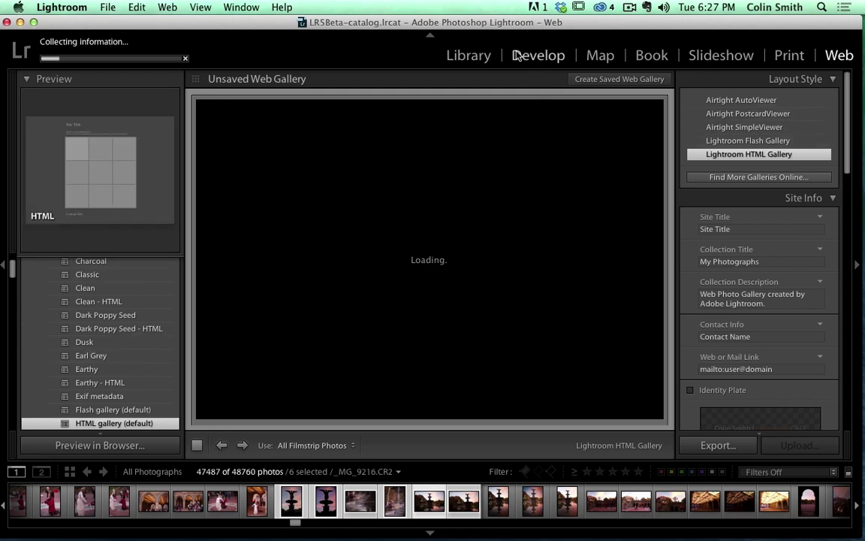
click(484, 57)
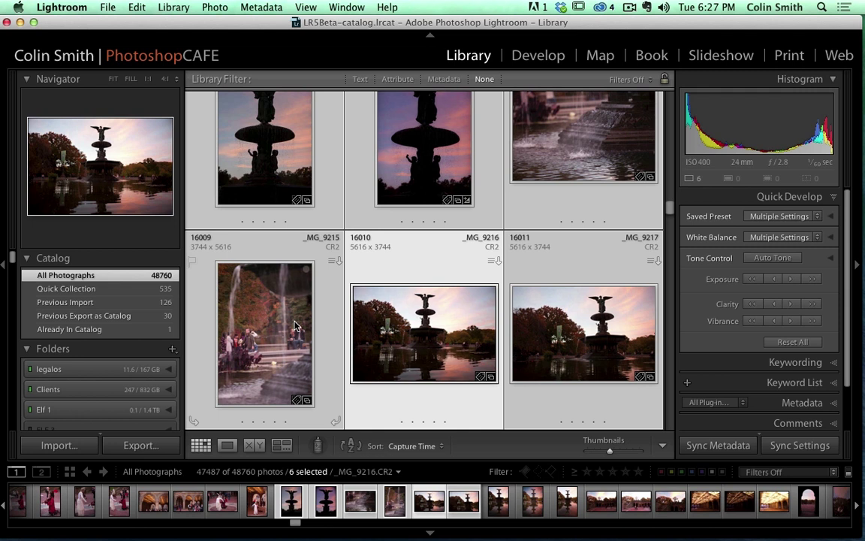
Open the silhouetted angel fountain photo _MG_9212 in Loupe view
click(312, 284)
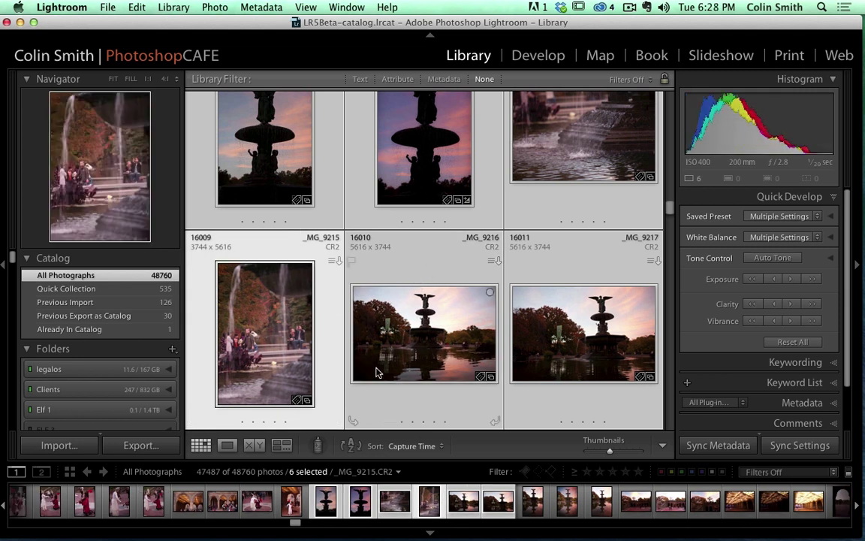
click(291, 502)
click(396, 501)
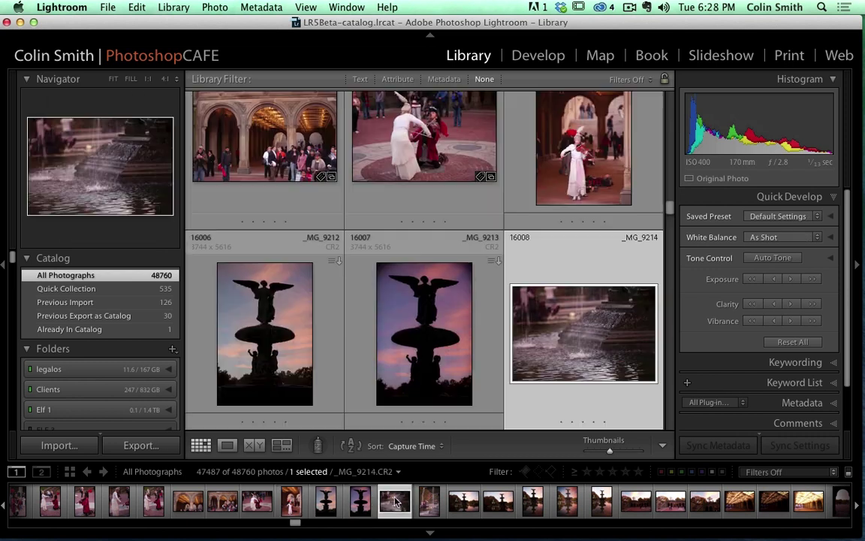
double_click(260, 274)
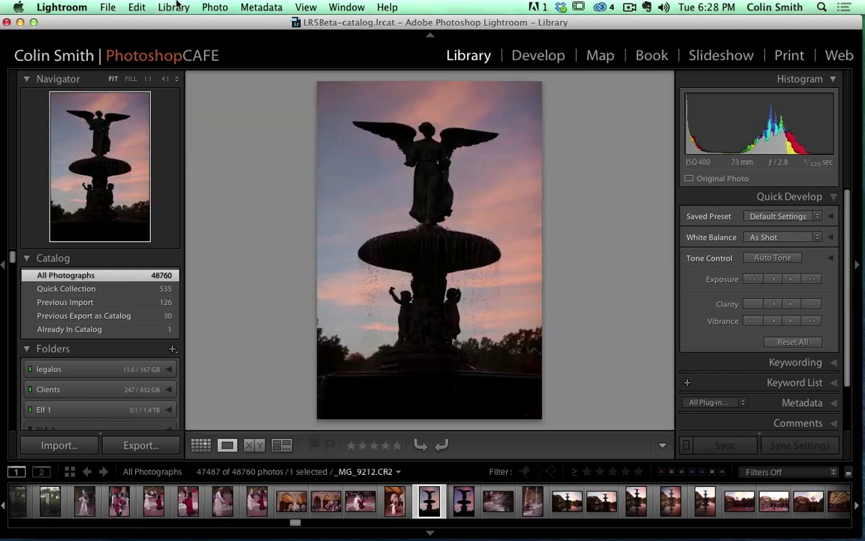
Send the photo to Intensify Pro via Photo > Edit In
click(214, 7)
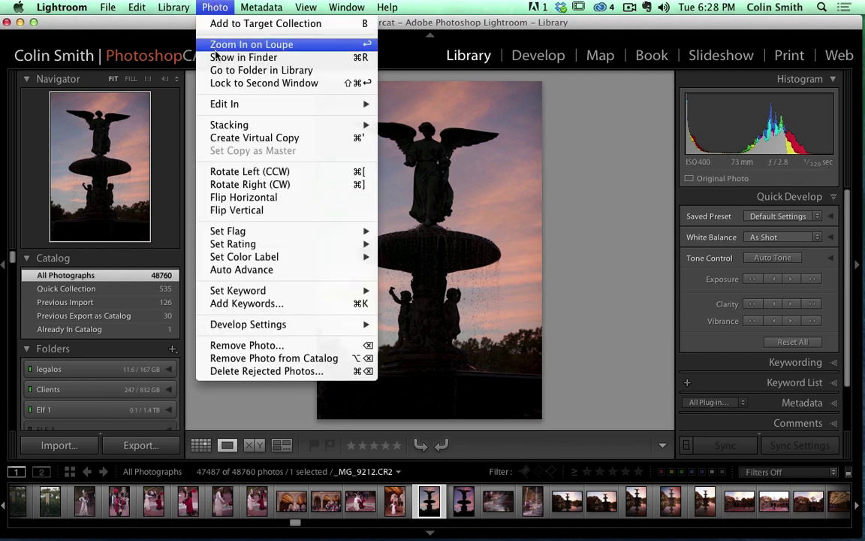
mouse_move(205, 103)
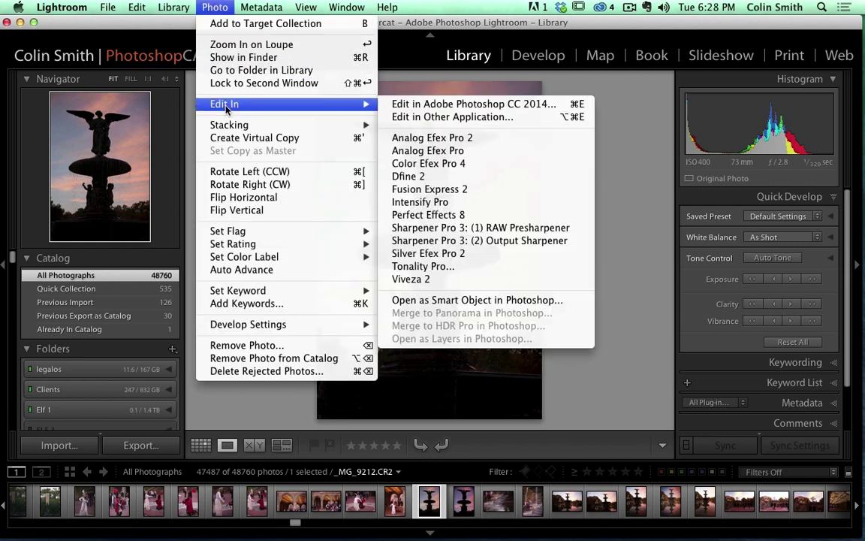
click(488, 203)
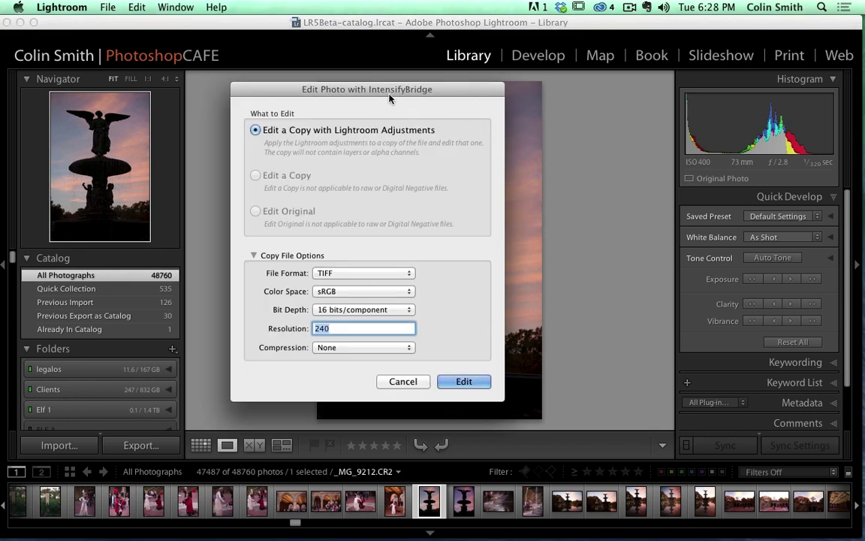
Make a PSD edit copy in ProPhoto RGB at 16 bits/component and open it for editing
drag(398, 89, 408, 79)
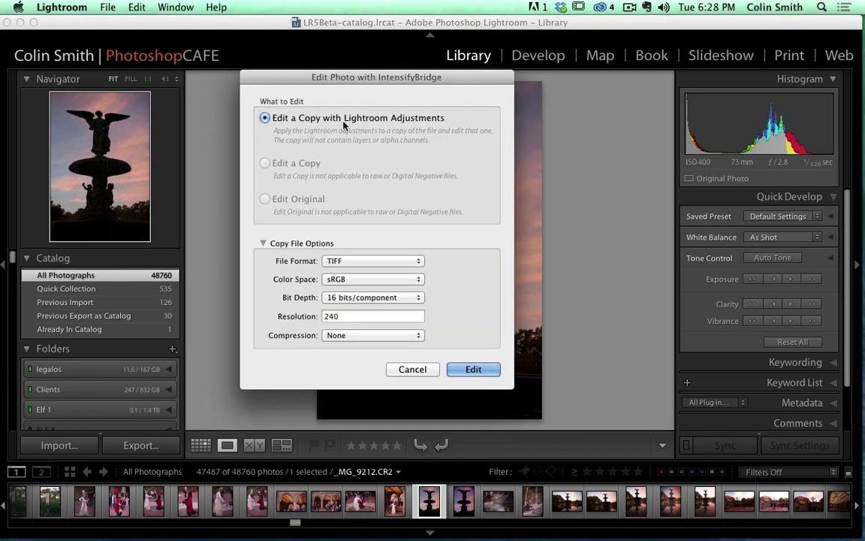
click(360, 261)
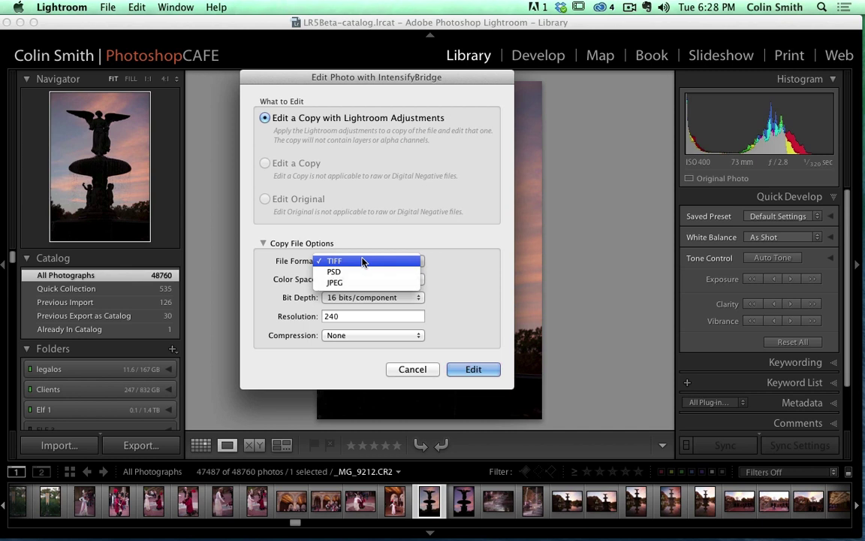
click(360, 275)
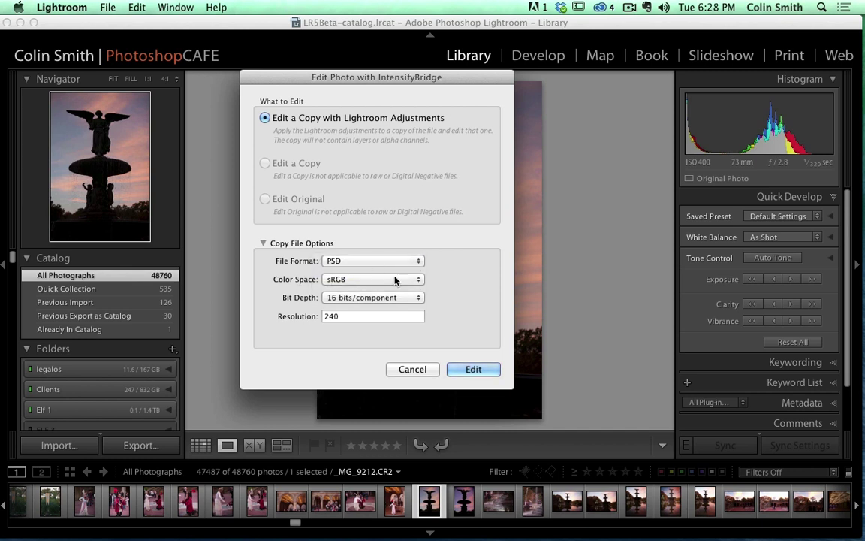
click(359, 278)
click(384, 258)
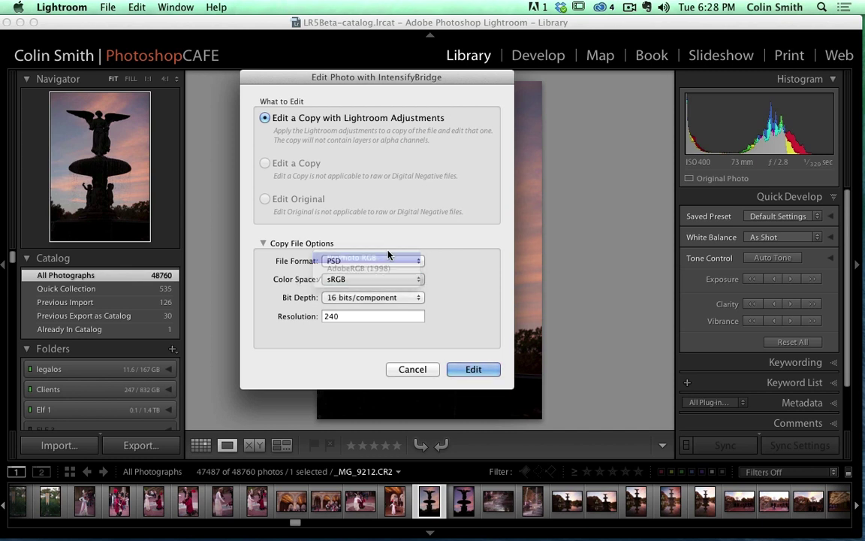
click(361, 298)
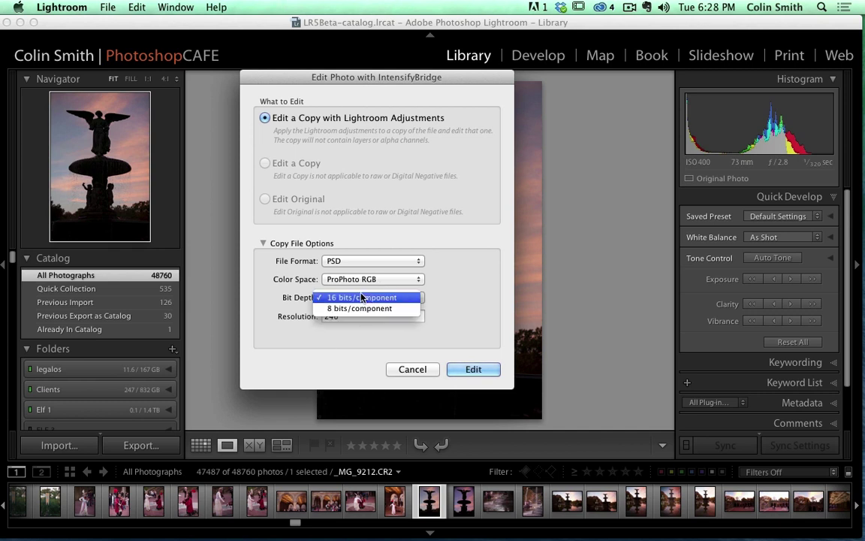
click(360, 297)
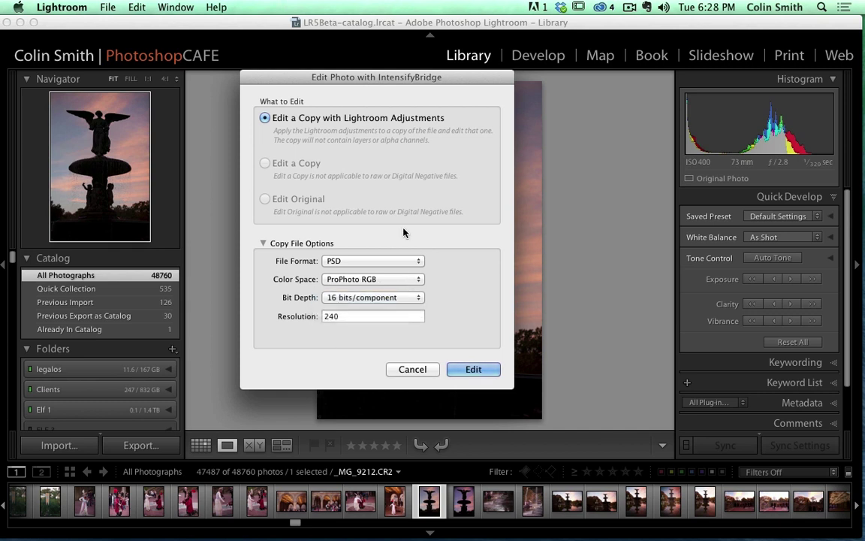
click(473, 370)
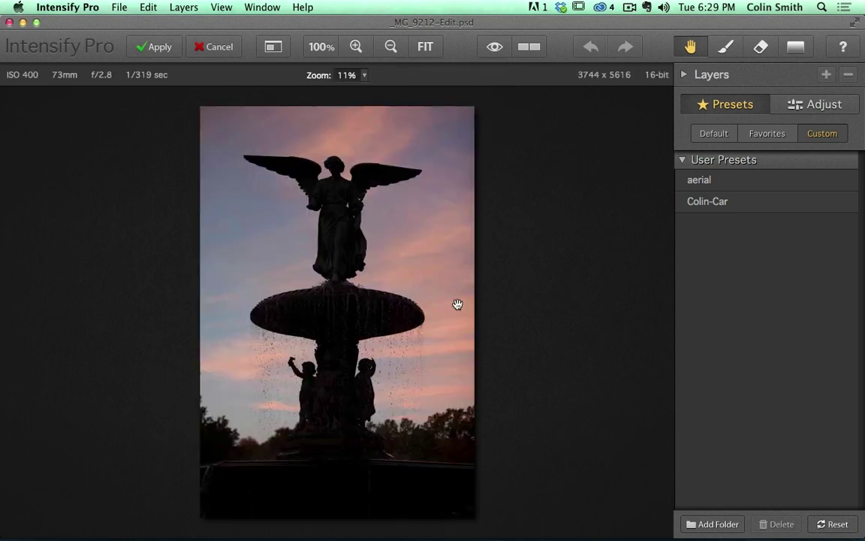
Apply the aerial preset, then set Exposure +5, Highlights -66 and raise Shadows in Basic Tune
click(706, 202)
click(710, 182)
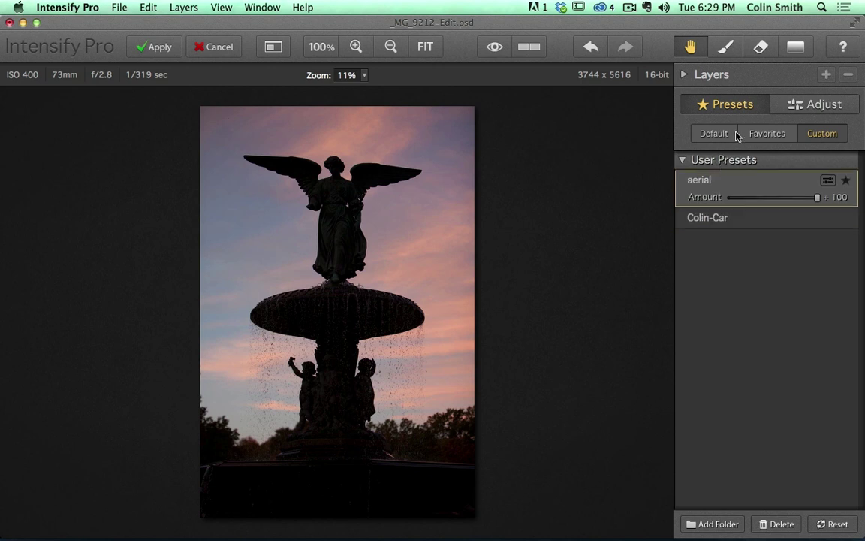
click(794, 104)
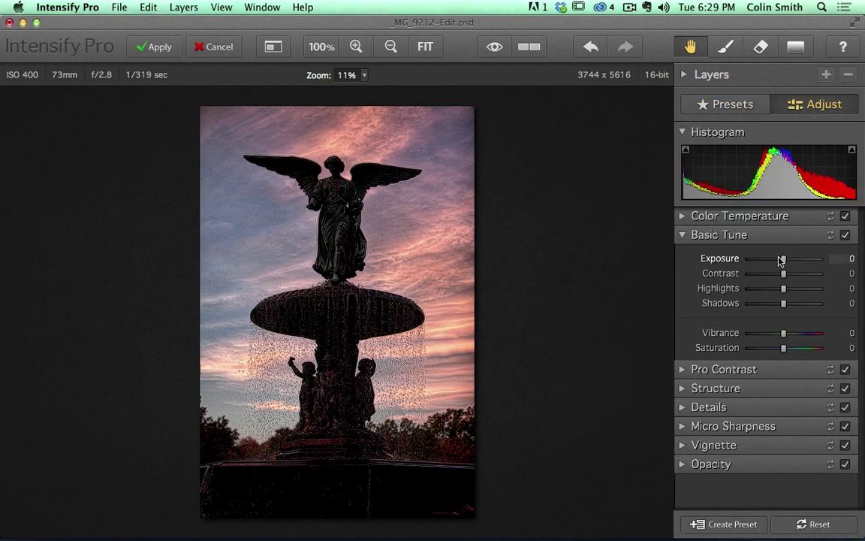
drag(781, 257, 798, 261)
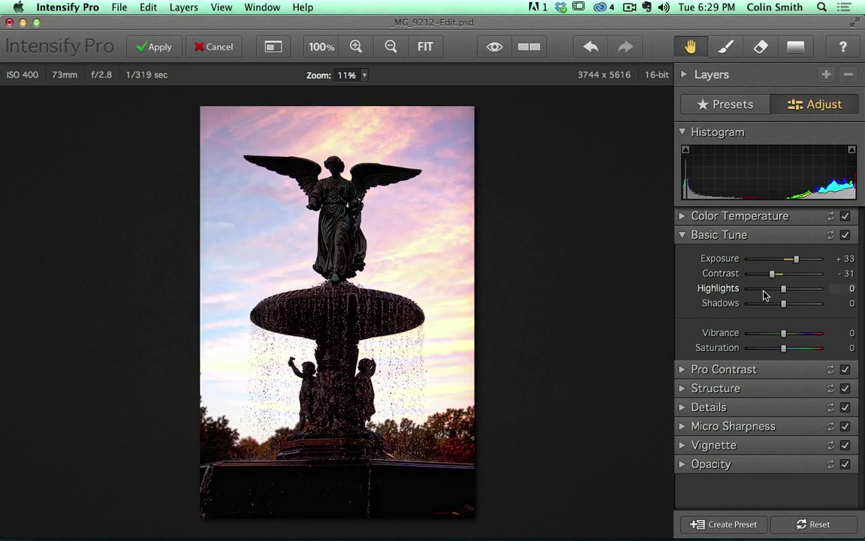
drag(762, 291, 758, 290)
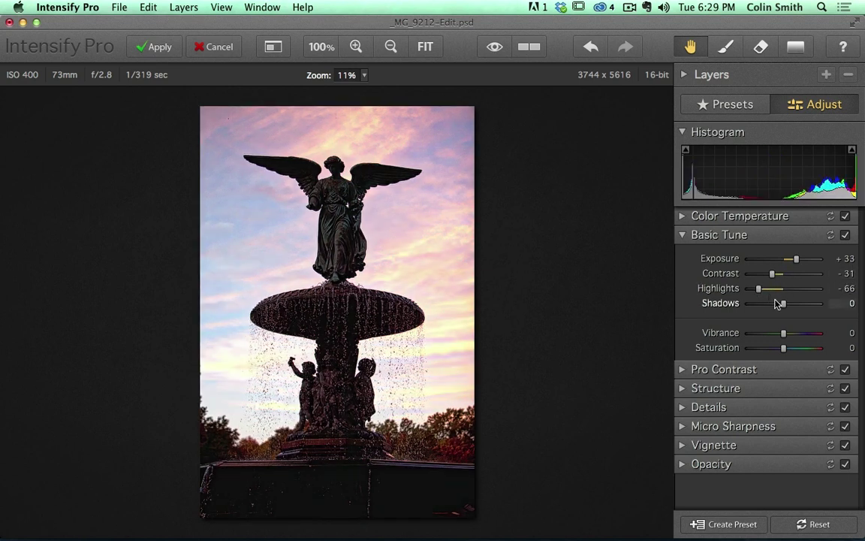
drag(811, 305, 810, 304)
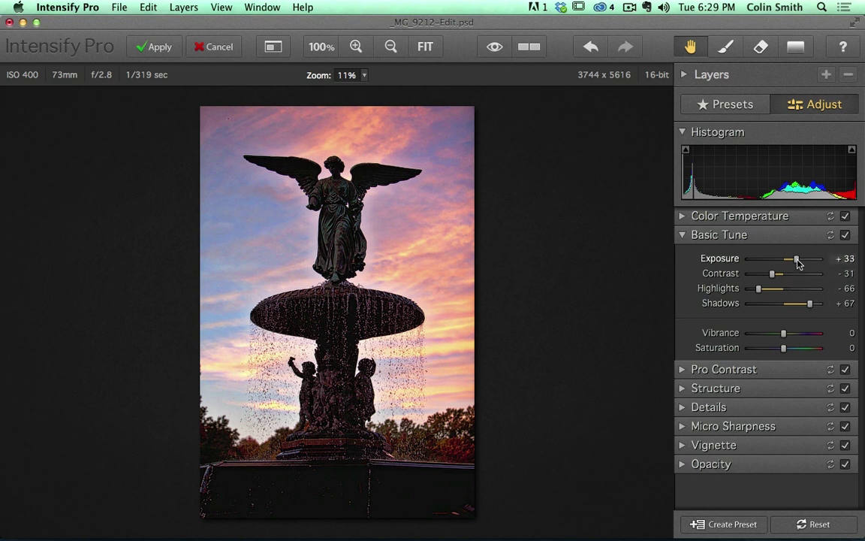
drag(784, 261, 787, 261)
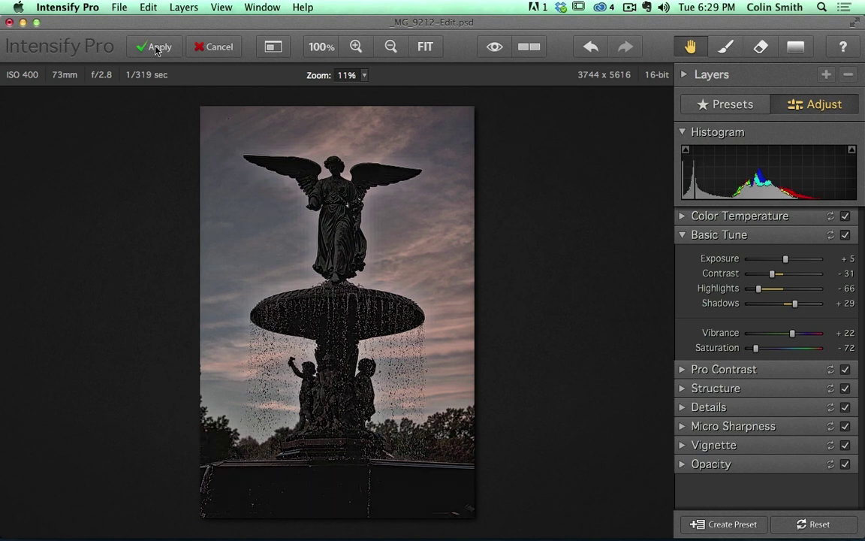
Apply the Intensify Pro adjustments and return the edited copy to Lightroom
click(210, 48)
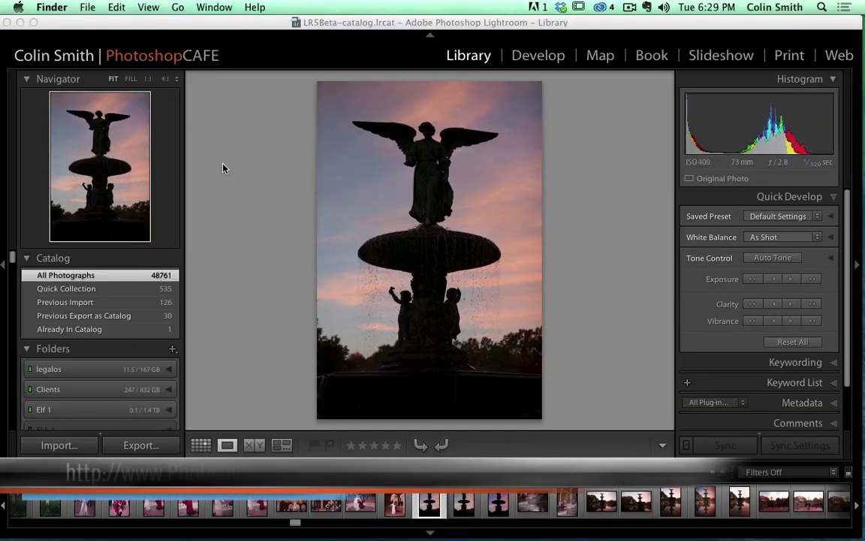